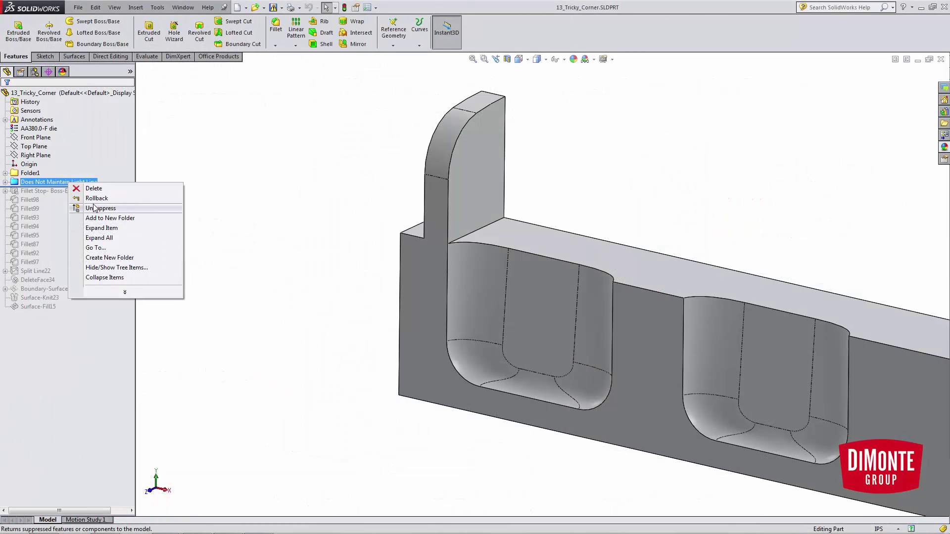
Unsuppress the Does Not Maintain Light Line folder and roll the model back to before its first fillet, Fillet101.
click(95, 208)
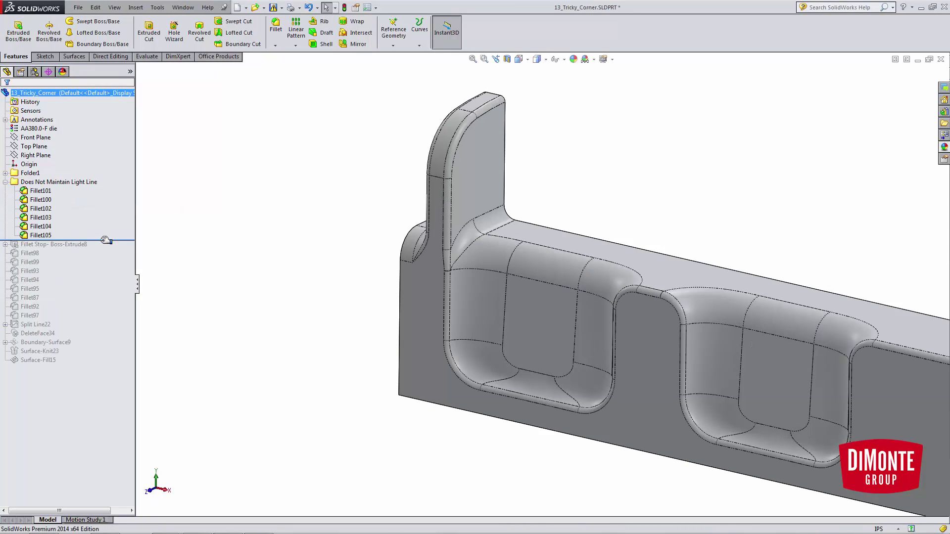
drag(99, 242, 103, 187)
scroll(496, 212, down, 3)
ctrl+middle_drag(497, 212, 458, 286)
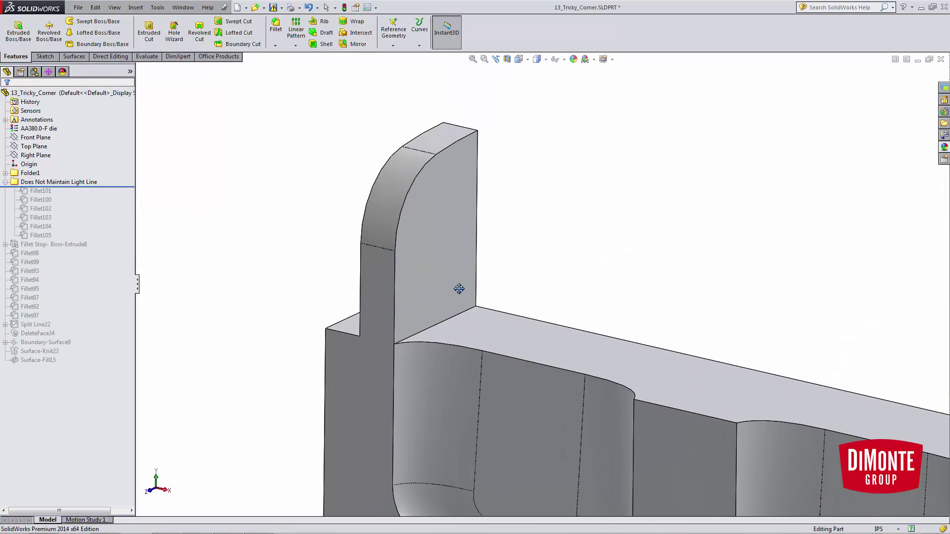
Try to fillet the upright tab's front vertical edge and the adjoining pocket edge together with a 0.05 in radius.
click(275, 27)
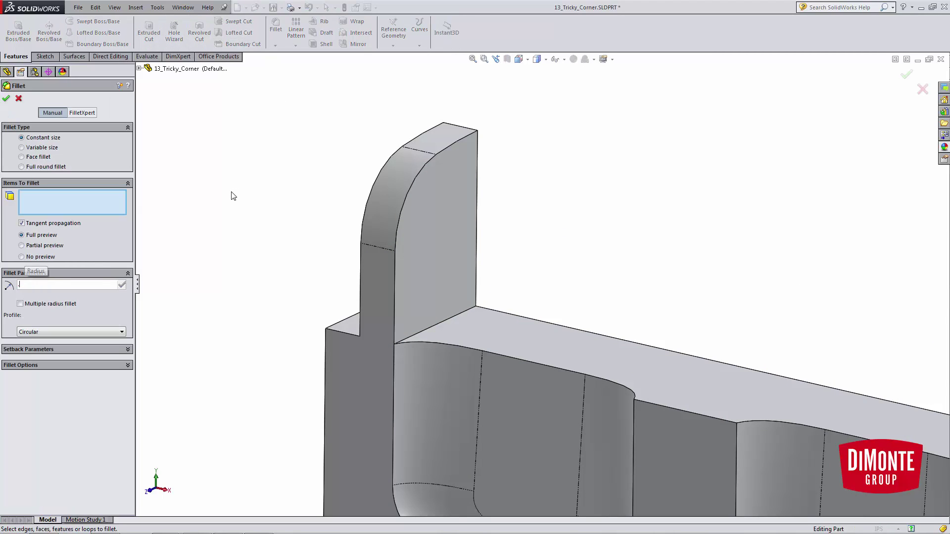
text(.05)
key(Return)
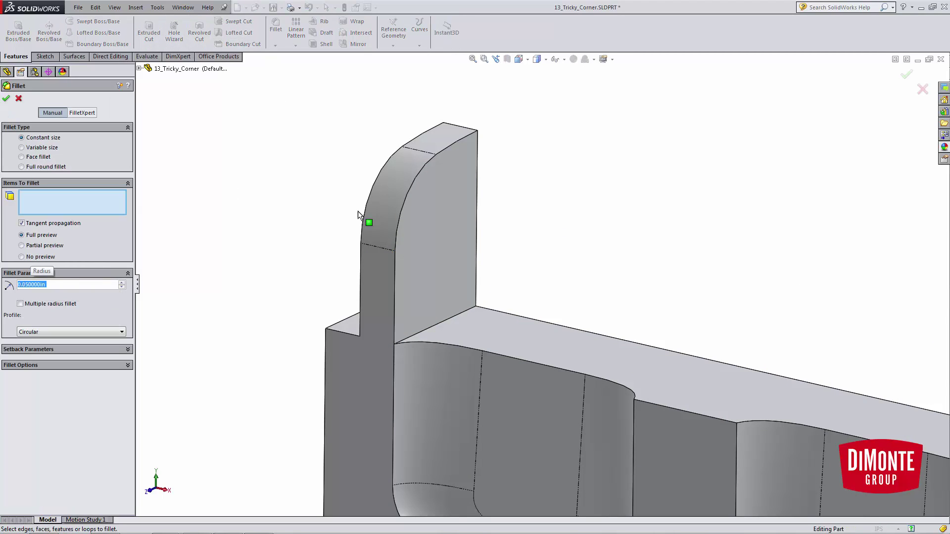
click(395, 264)
click(393, 378)
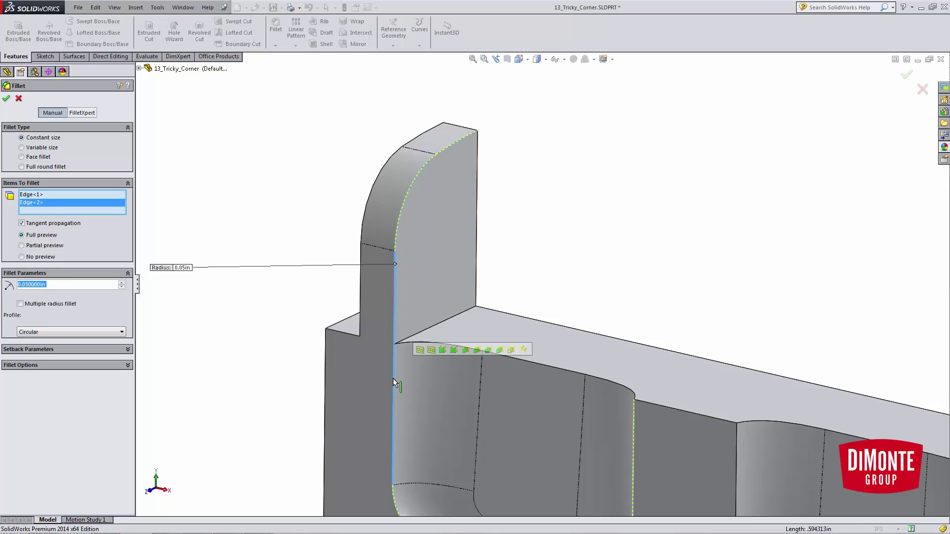
click(6, 98)
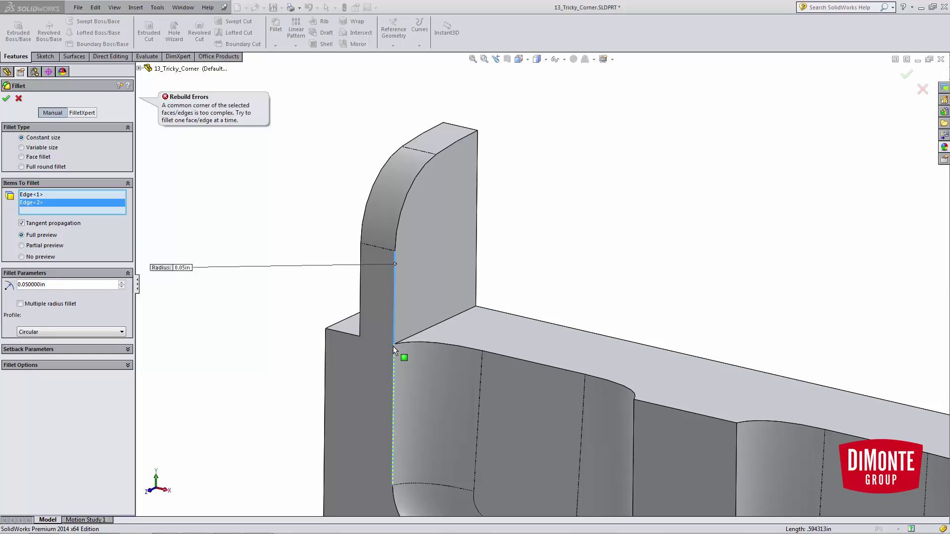
click(19, 98)
Roll the model forward one fillet at a time through Fillet101, Fillet100 and Fillet102.
drag(91, 187, 95, 195)
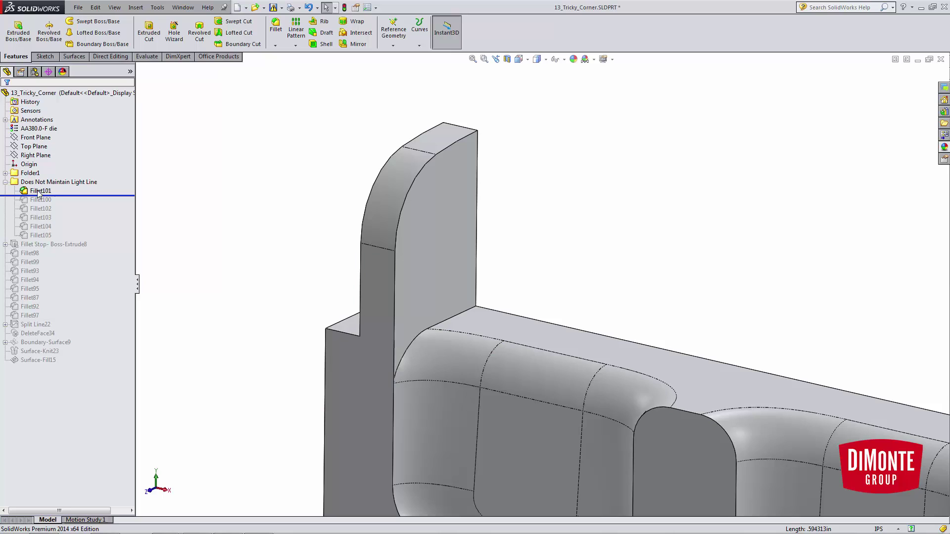
drag(60, 196, 60, 203)
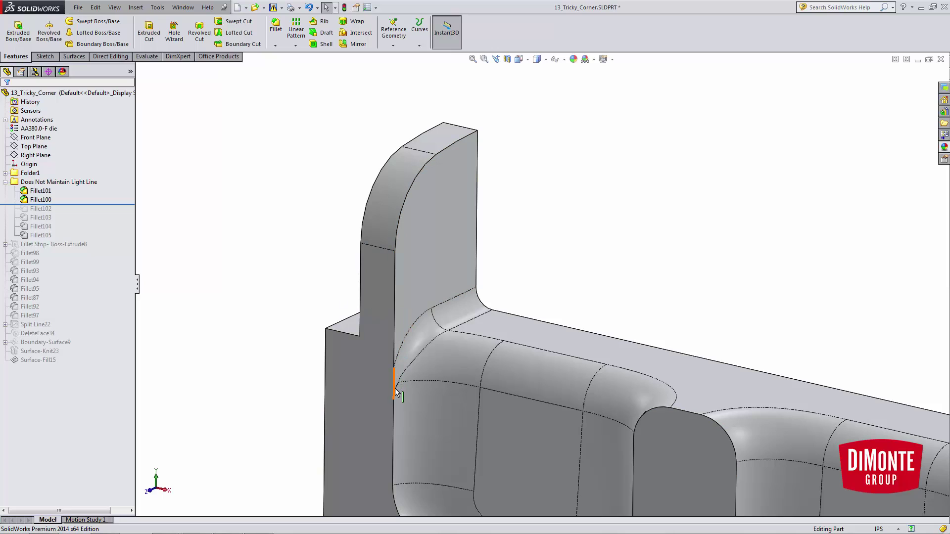
click(61, 207)
drag(61, 207, 62, 213)
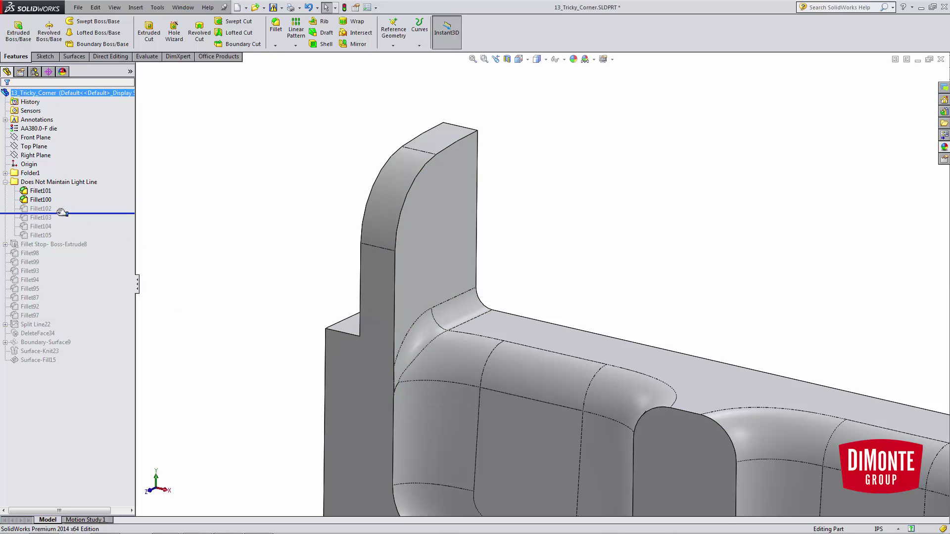
Review the edge selection and radius in Fillet102's definition, leaving it without changes.
click(28, 208)
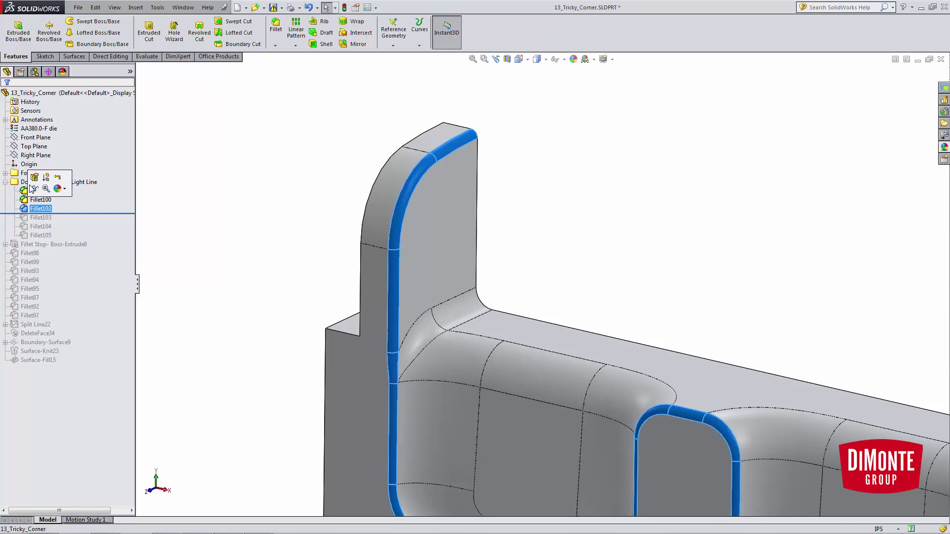
click(34, 178)
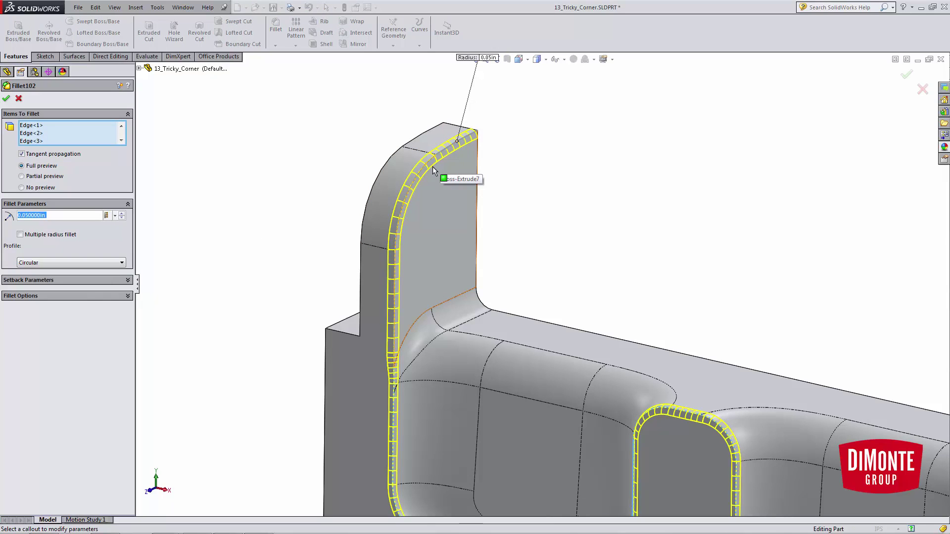
click(19, 98)
Examine the fillet transition where the upright tab meets the pocket, checking the front face and adjoining surfaces.
shift+middle_drag(435, 366, 474, 401)
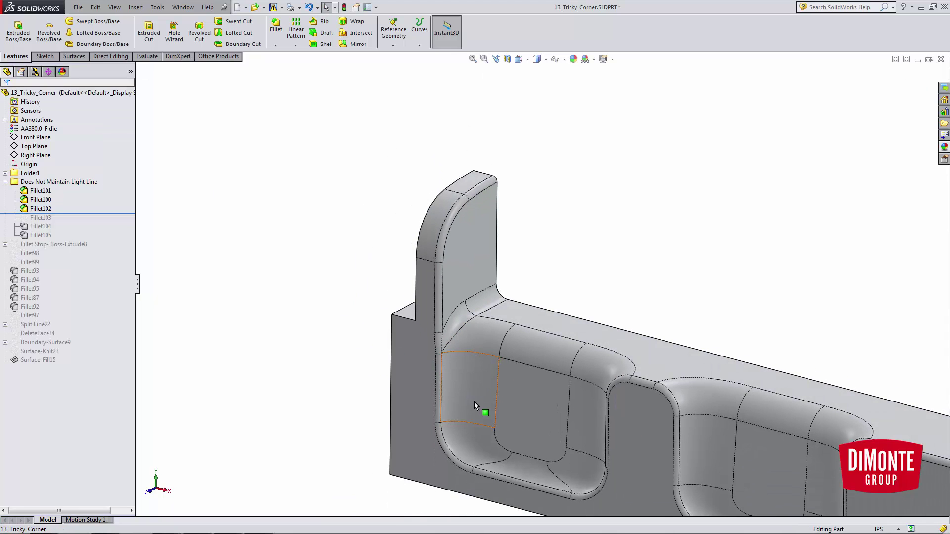
scroll(459, 287, down, 3)
click(404, 284)
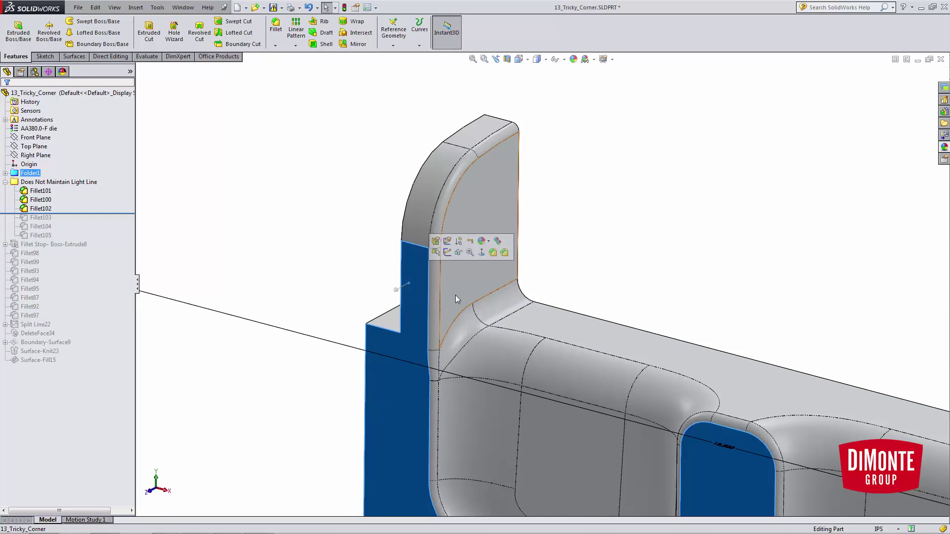
ctrl+click(456, 290)
click(634, 284)
scroll(633, 284, up, 1)
click(426, 397)
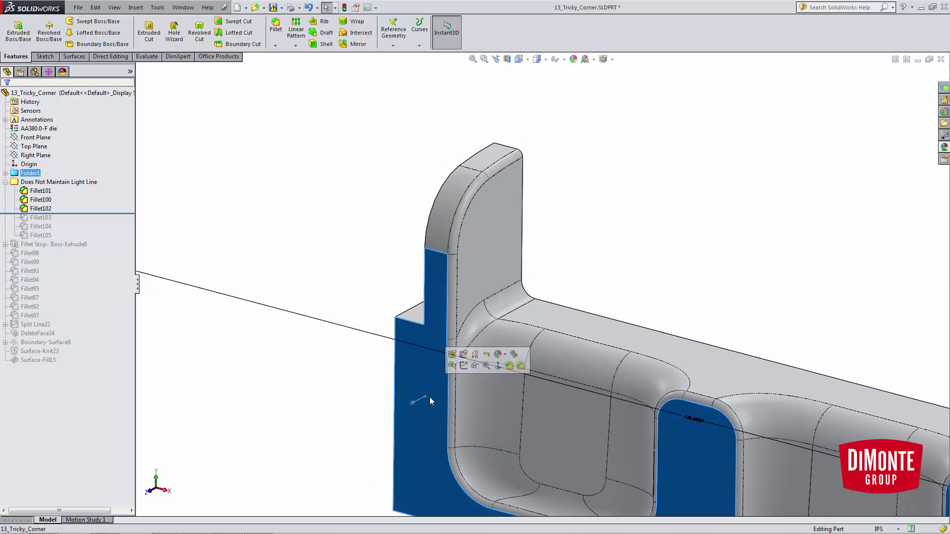
ctrl+click(483, 402)
click(630, 290)
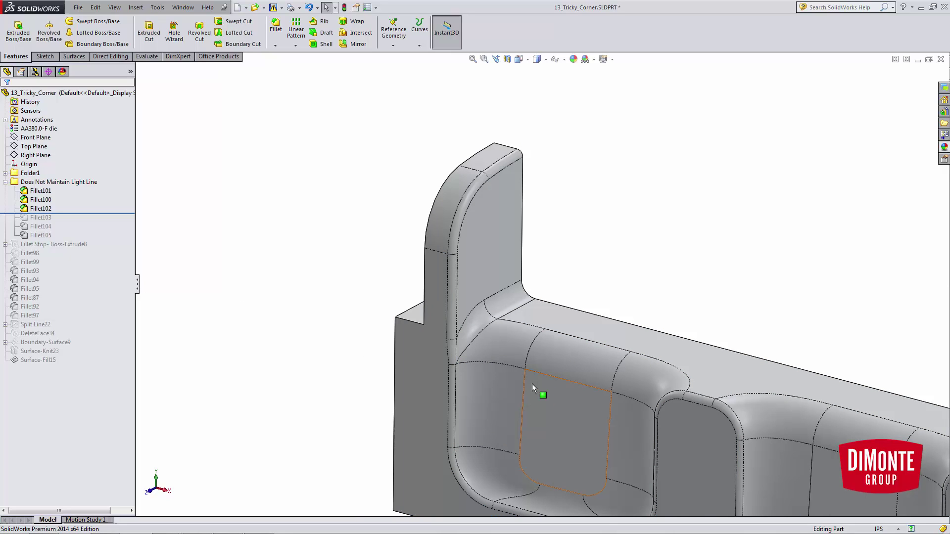
scroll(517, 356, down, 1)
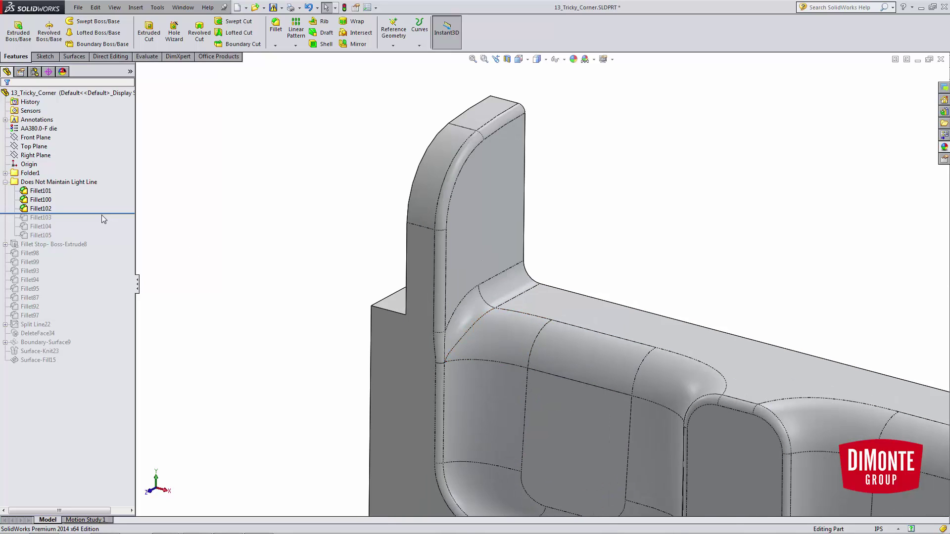
Roll the model forward through Fillet105, then suppress the whole Does Not Maintain Light Line folder.
drag(102, 214, 101, 240)
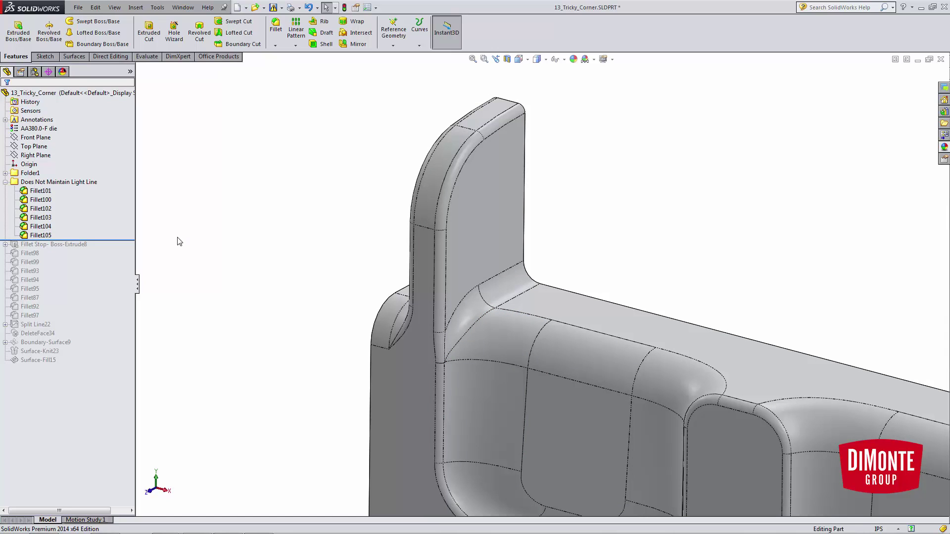
right_click(89, 181)
click(116, 205)
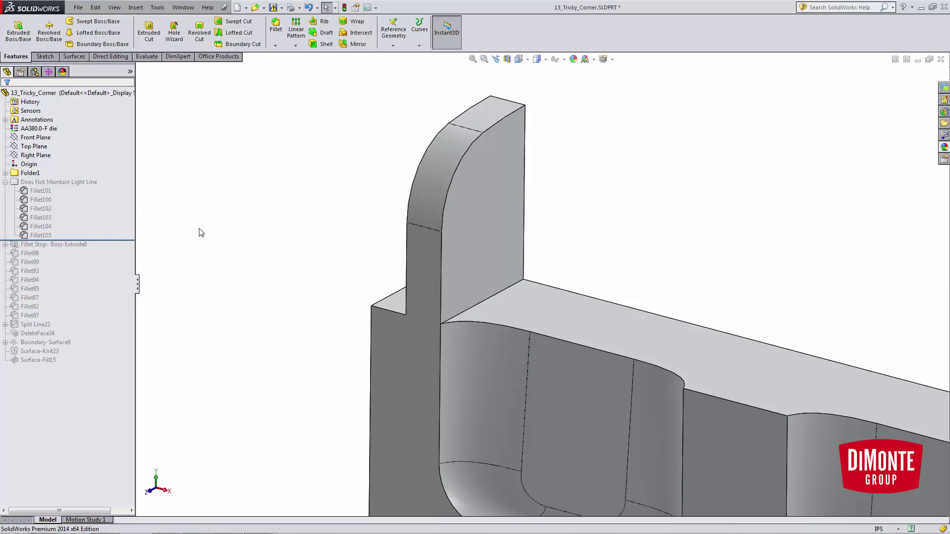
Roll the model forward to include the Fillet Stop boss extrusion and open its sketch in a view normal to it.
drag(116, 240, 119, 249)
click(5, 244)
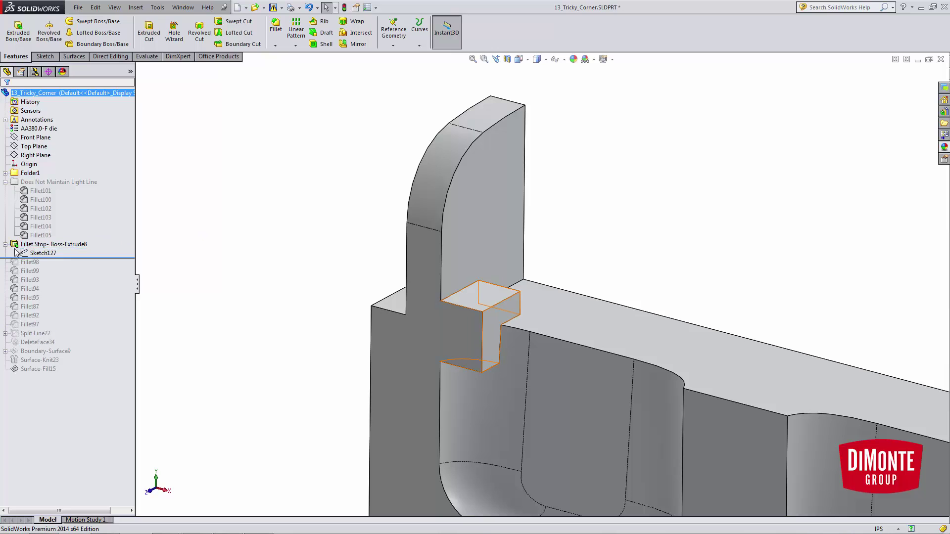
click(40, 253)
click(50, 226)
key(space)
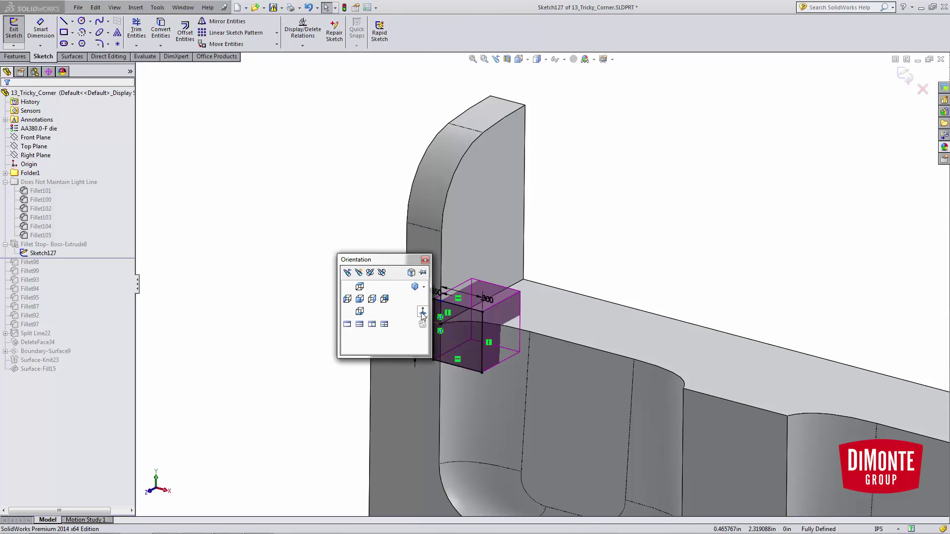
click(422, 312)
scroll(352, 262, down, 6)
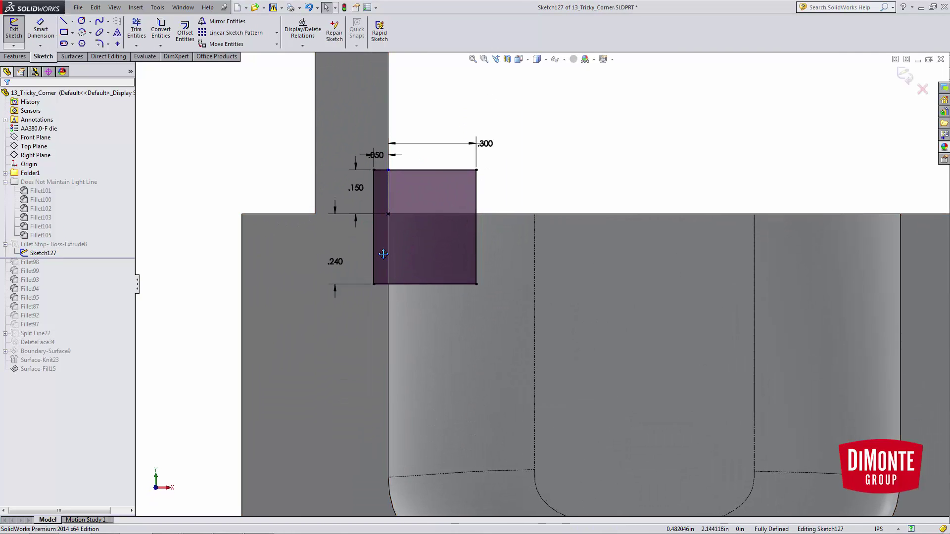
Make the rectangle's .240, .300, .050 and .150 dimensions driven so that its size can be altered freely.
click(335, 258)
right_click(336, 258)
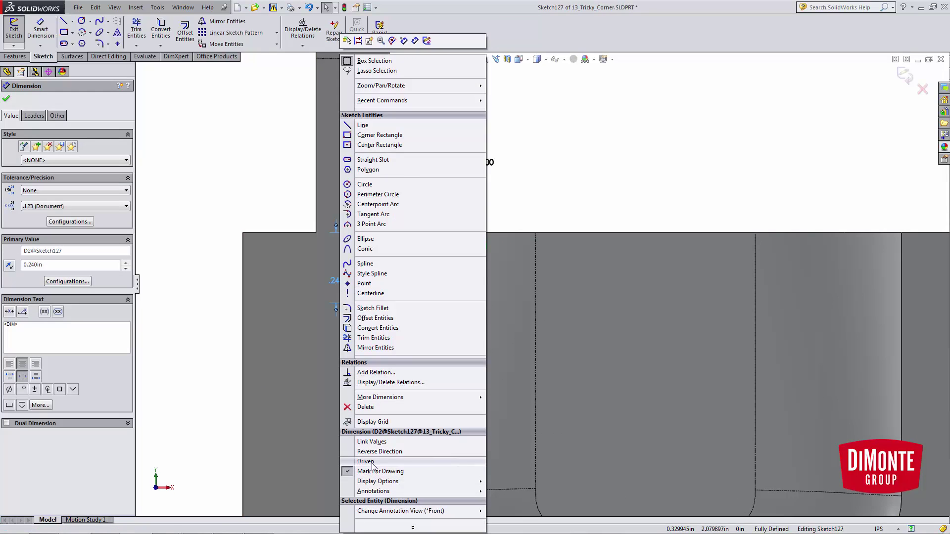
click(376, 461)
click(488, 164)
right_click(494, 168)
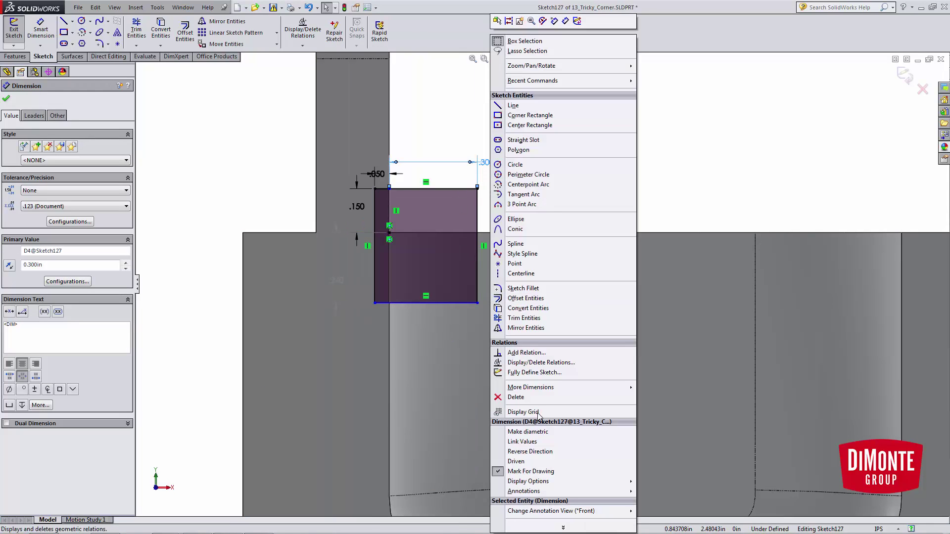
click(517, 461)
scroll(376, 185, down, 2)
right_click(385, 169)
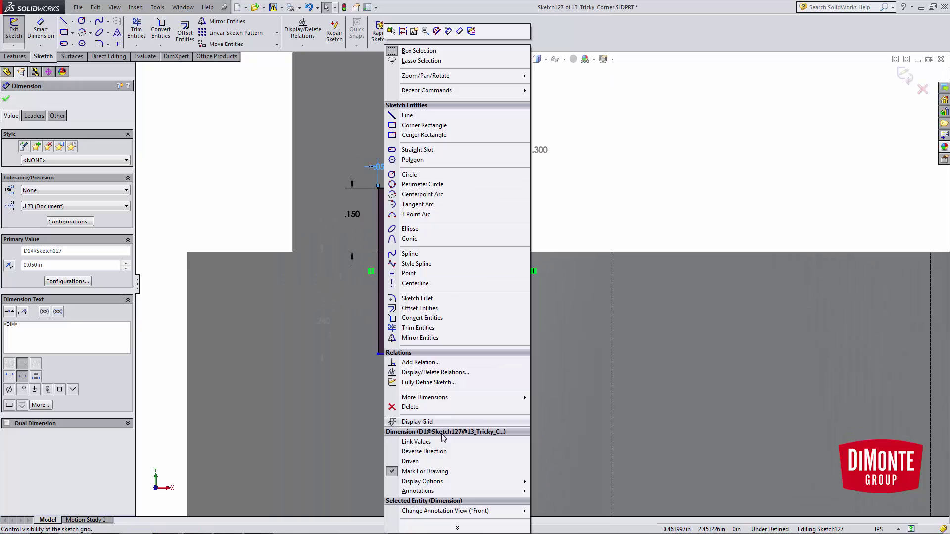
click(445, 470)
right_click(349, 218)
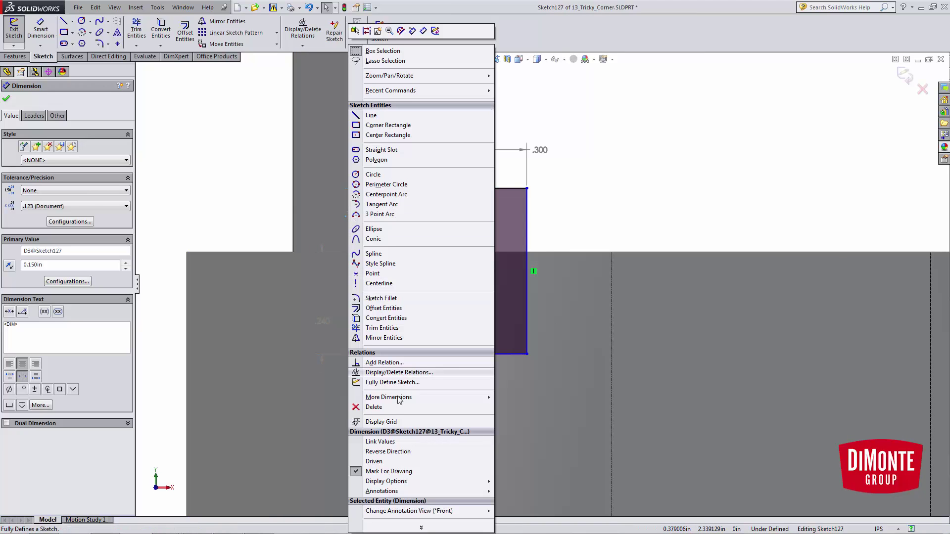
click(390, 461)
click(567, 176)
scroll(584, 297, up, 3)
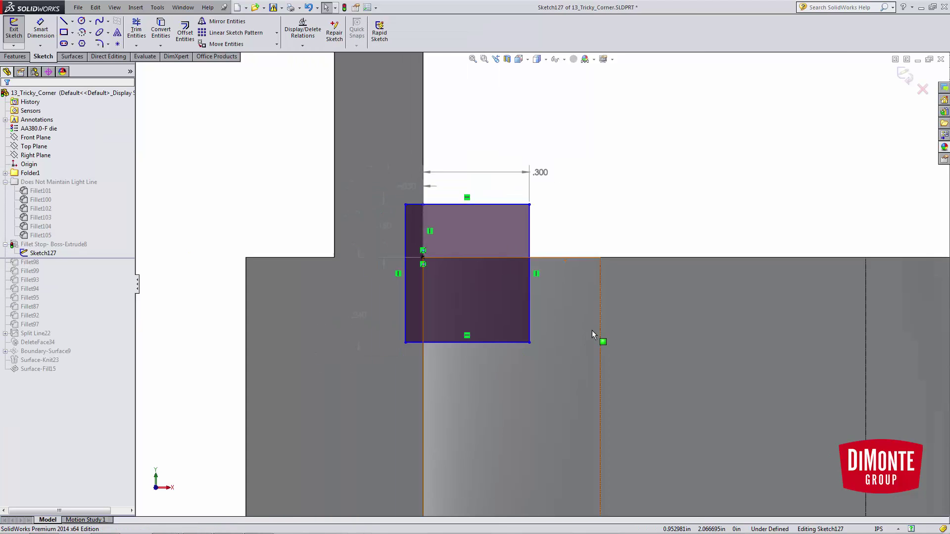
Try enlarging the fillet stop rectangle to about .377 in beyond the tab edge and .119 in behind it, then discard the sketch changes.
click(531, 333)
drag(531, 332, 554, 357)
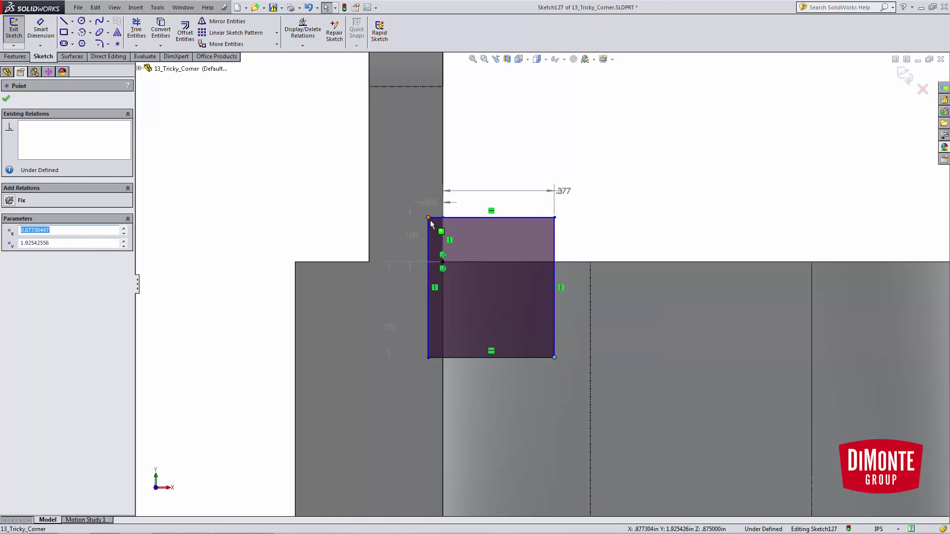
drag(429, 218, 408, 192)
click(819, 206)
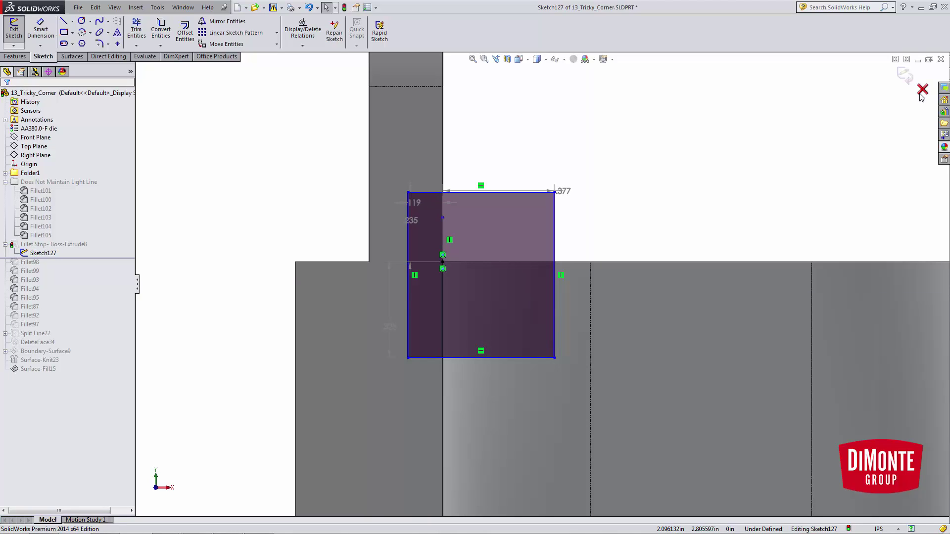
click(922, 90)
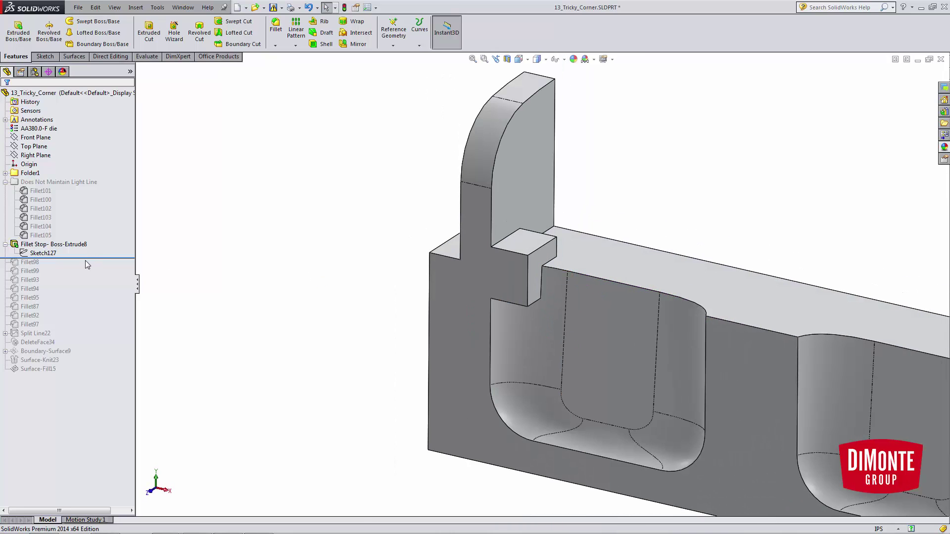
Roll the model forward through Fillet98, Fillet99 and Fillet93, and review Fillet93's face fillet definition.
drag(91, 257, 55, 283)
click(50, 263)
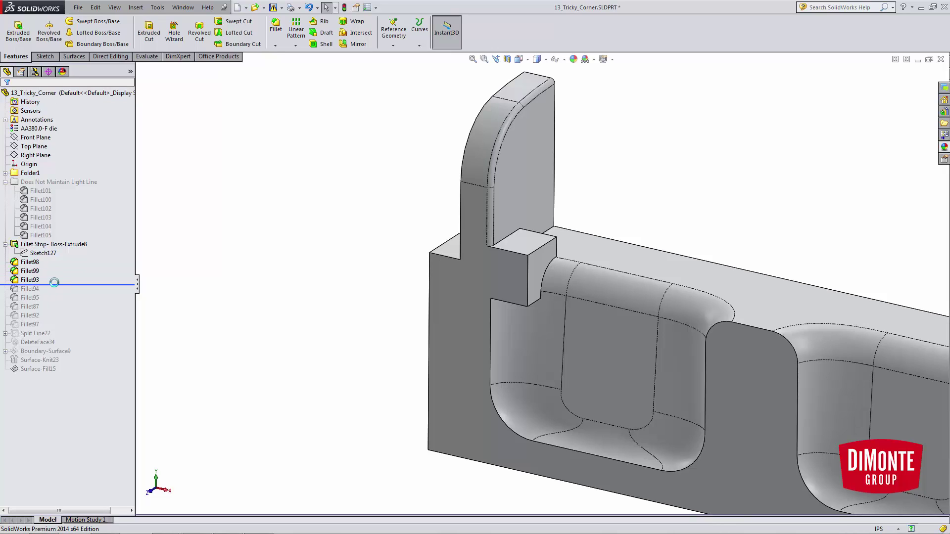
click(30, 280)
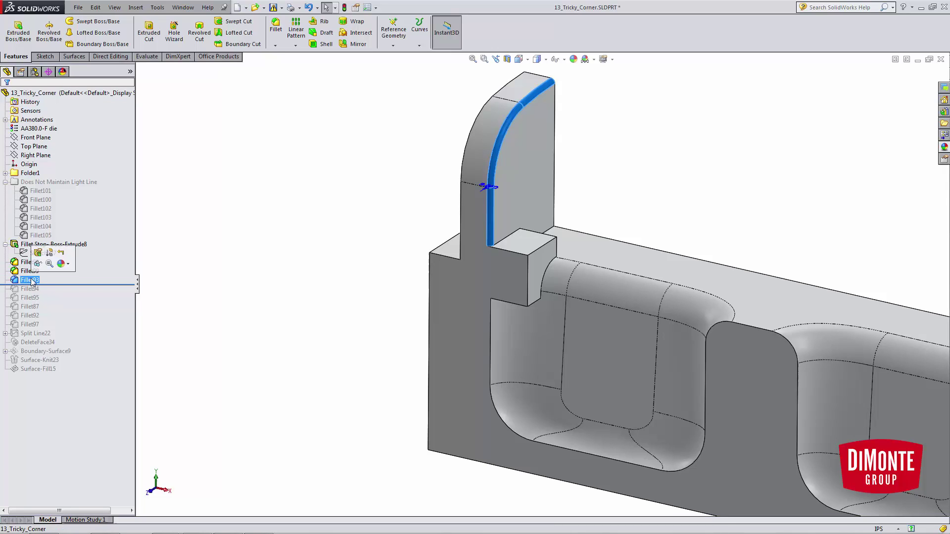
click(38, 253)
scroll(533, 222, down, 2)
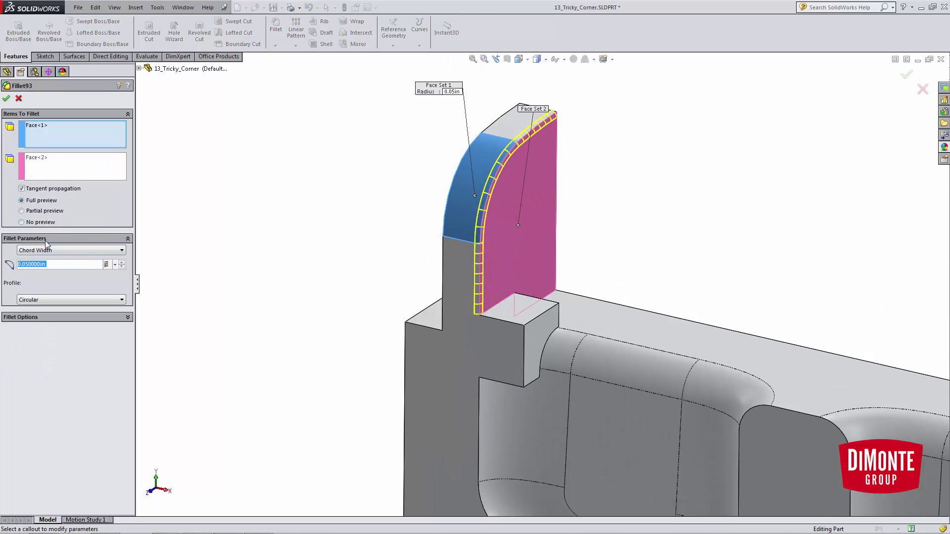
click(6, 98)
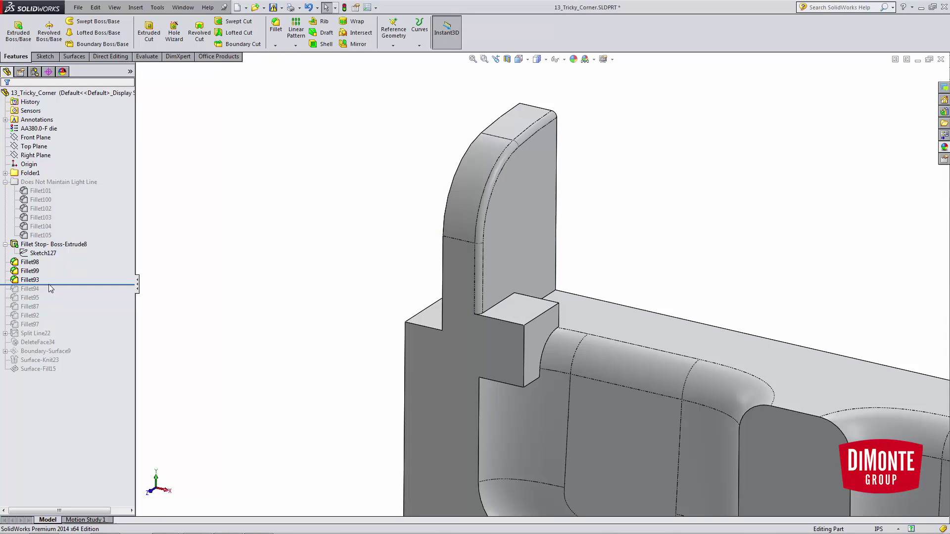
Roll the model forward to include Fillet94 and review its face fillet definition without changing it.
drag(50, 285, 48, 293)
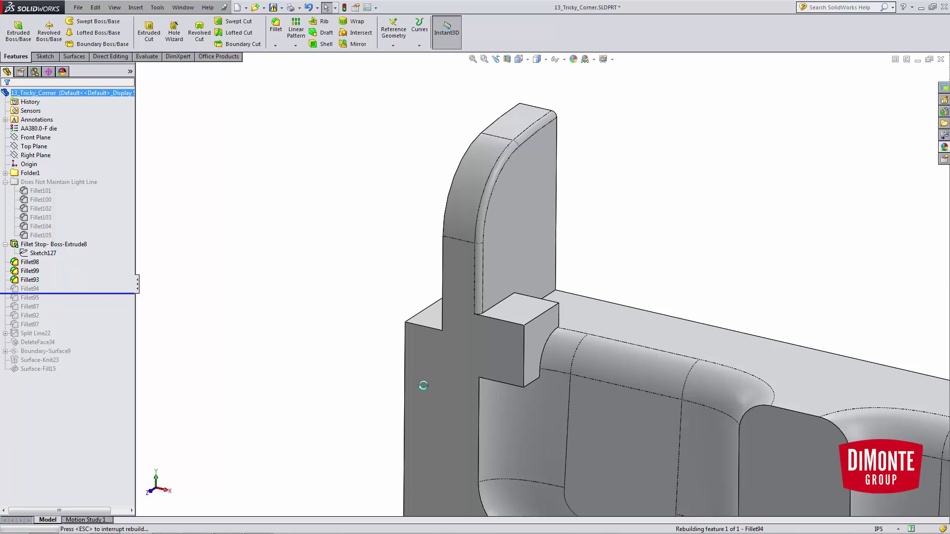
scroll(538, 412, up, 1)
click(30, 290)
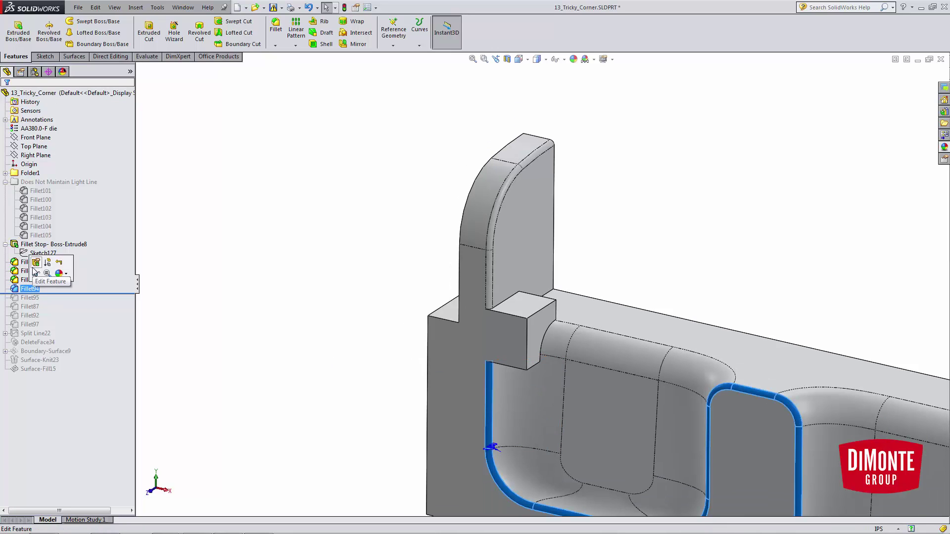
click(35, 264)
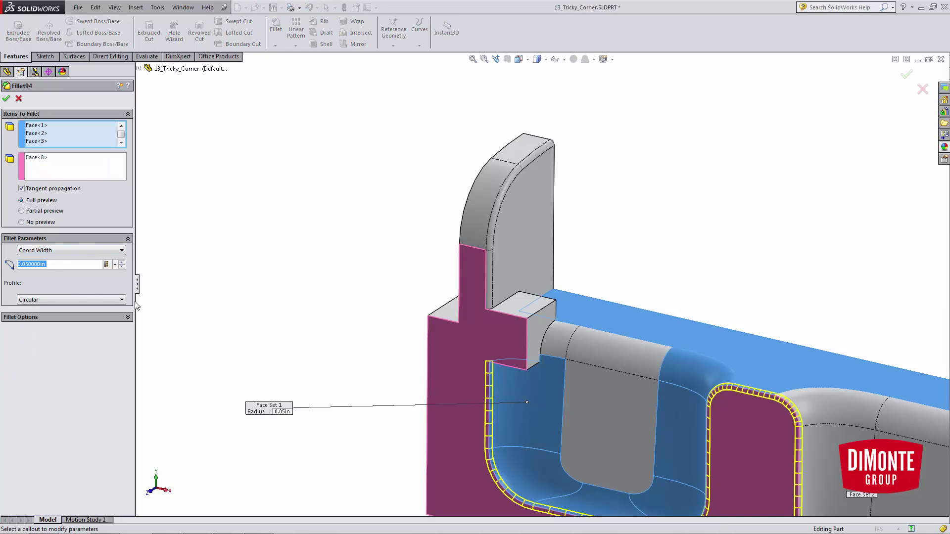
scroll(511, 429, down, 2)
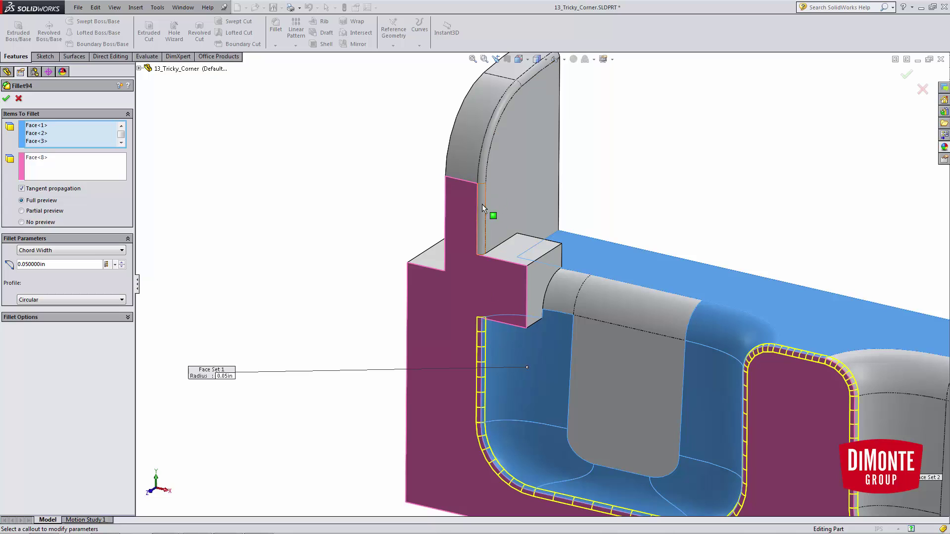
click(18, 98)
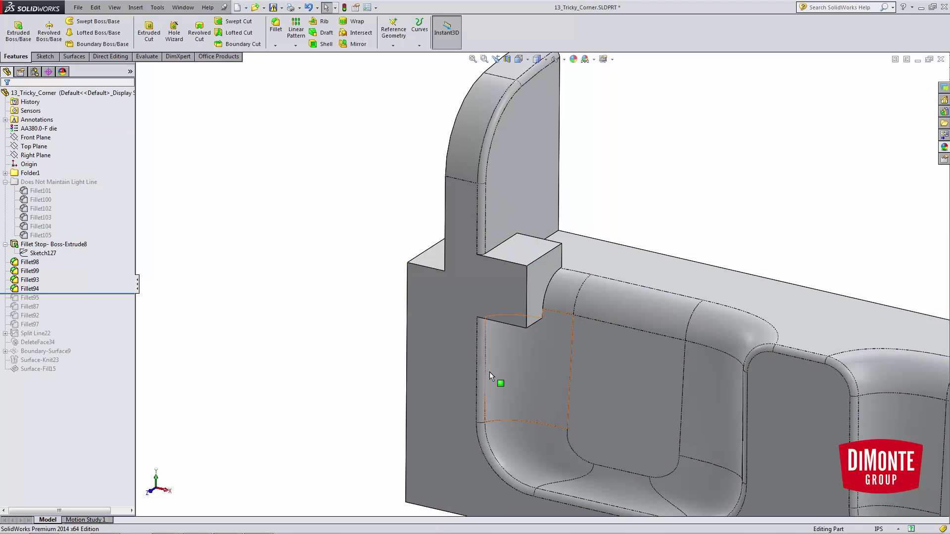
Roll the model forward through Fillet95, Fillet87, Fillet92 and Fillet97 and inspect how they end at the fillet stop block.
scroll(337, 311, up, 3)
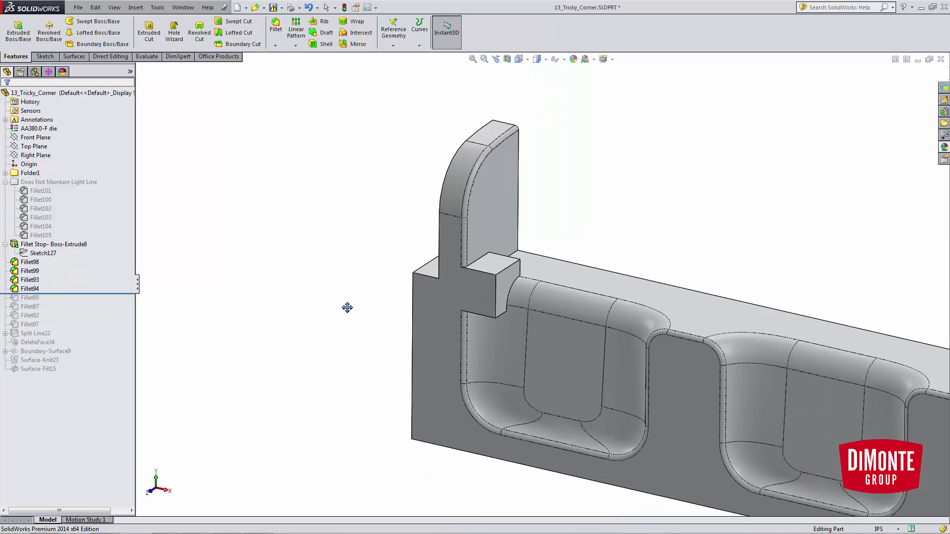
drag(100, 293, 99, 301)
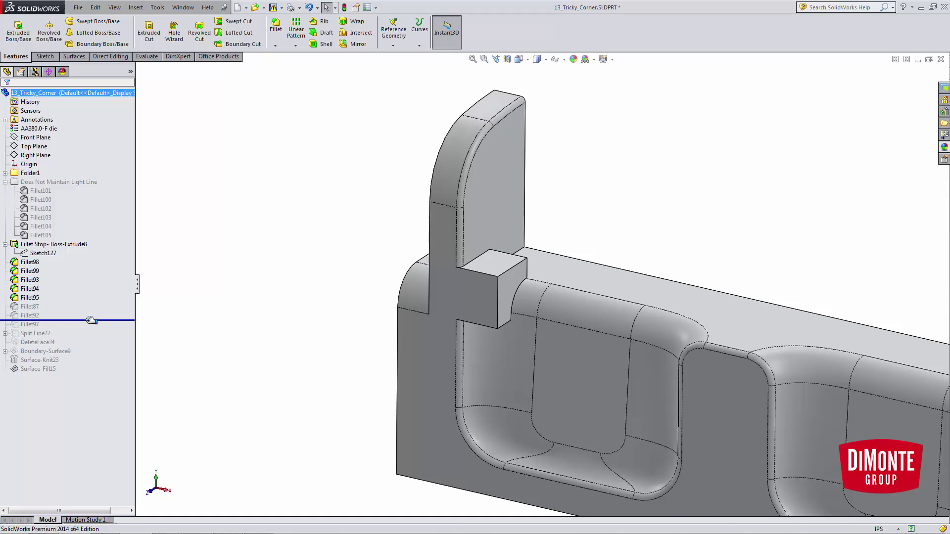
drag(91, 320, 92, 329)
scroll(496, 274, down, 2)
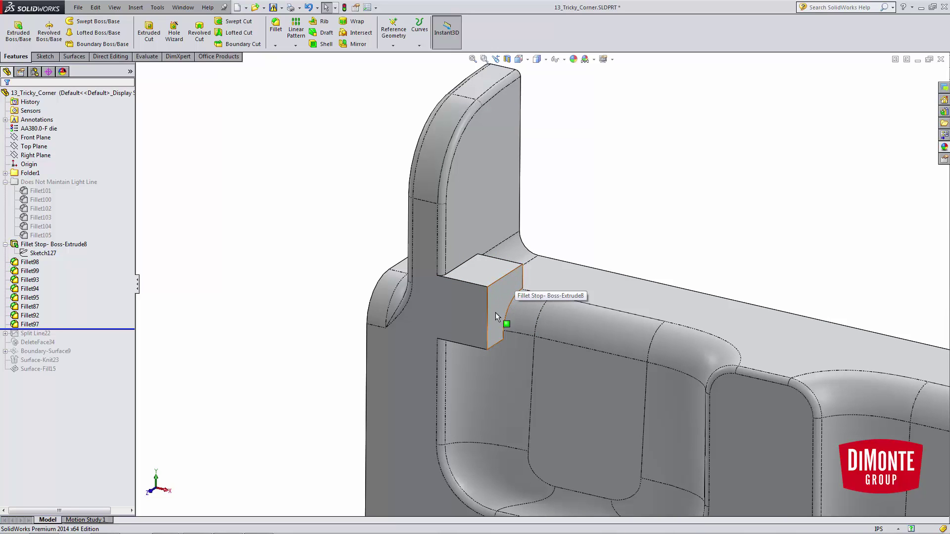
middle_drag(497, 325, 522, 282)
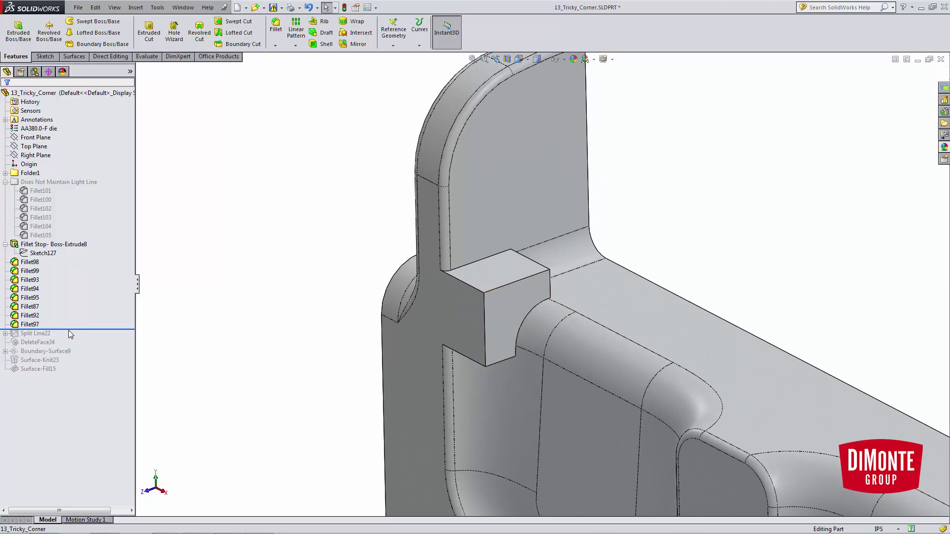
Roll the model forward to include Split Line22 and review its Sketch128 in a view normal to it, leaving the sketch unchanged.
drag(69, 330, 69, 339)
click(5, 333)
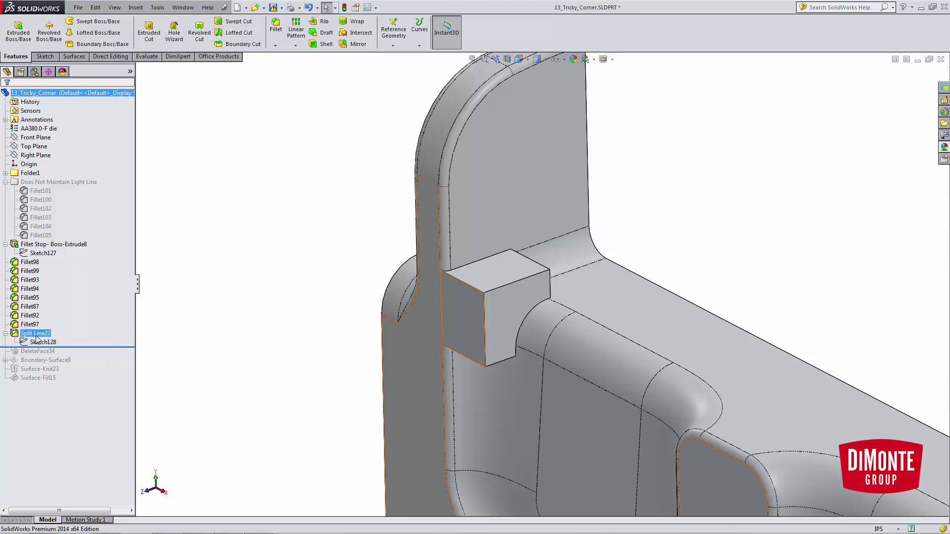
click(43, 342)
click(50, 319)
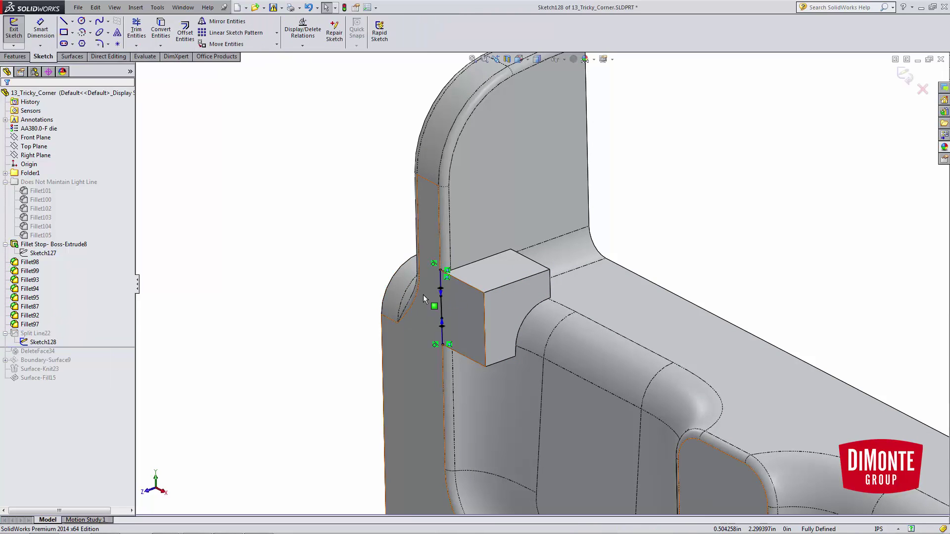
key(space)
click(507, 352)
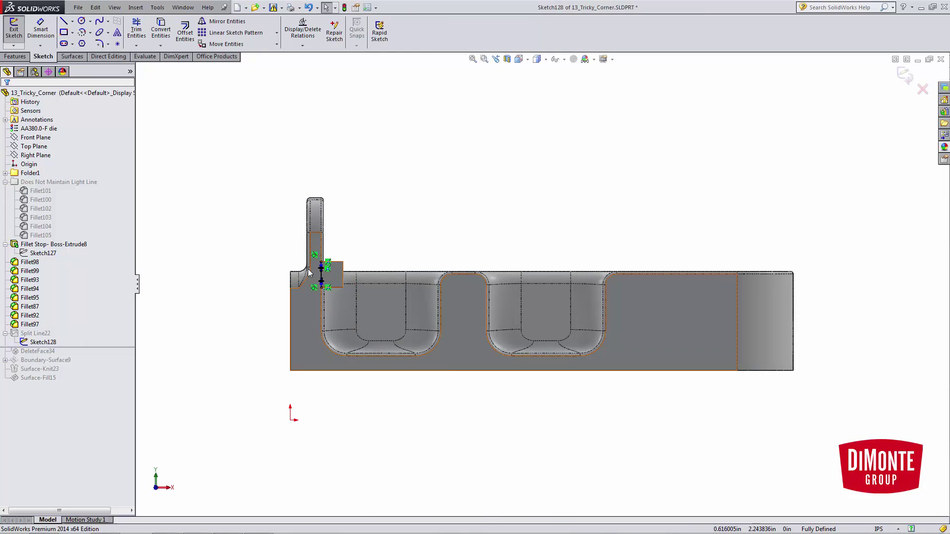
scroll(411, 287, down, 8)
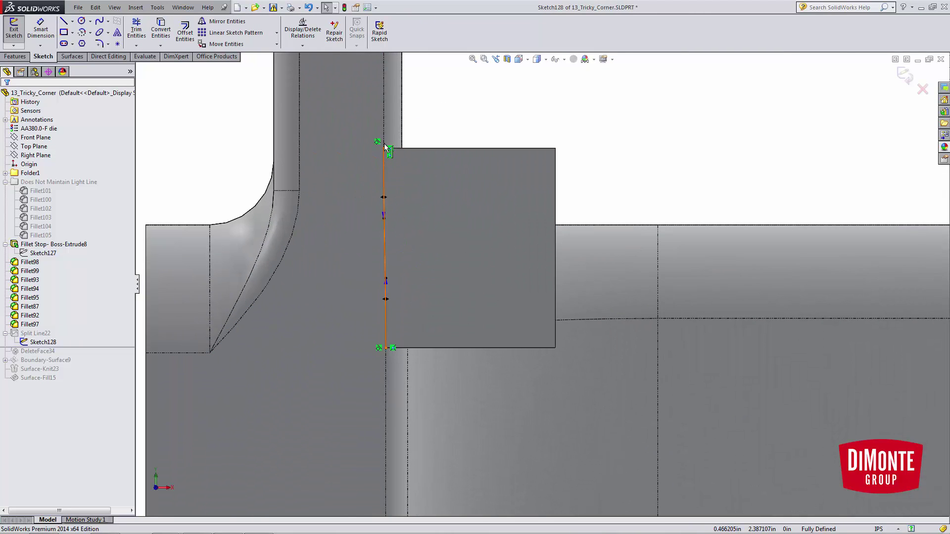
scroll(382, 254, down, 3)
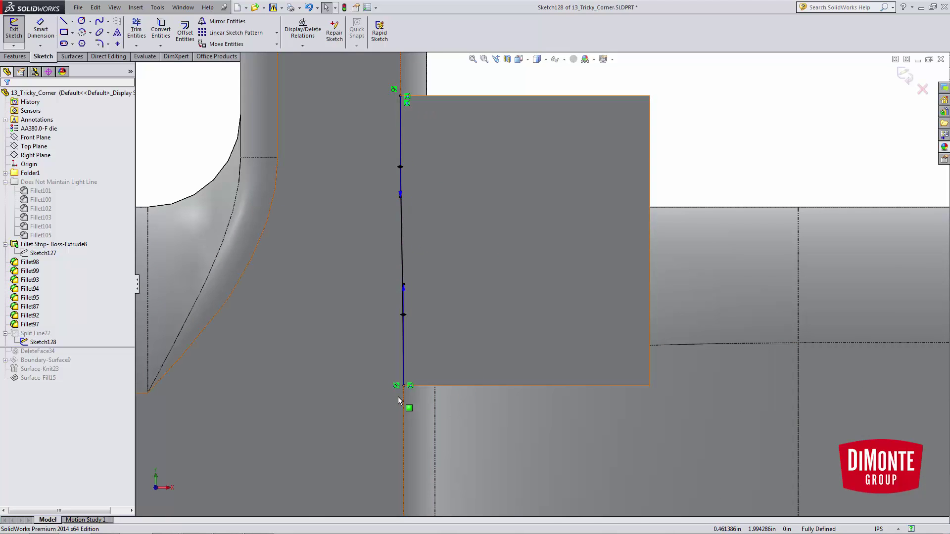
scroll(405, 402, up, 2)
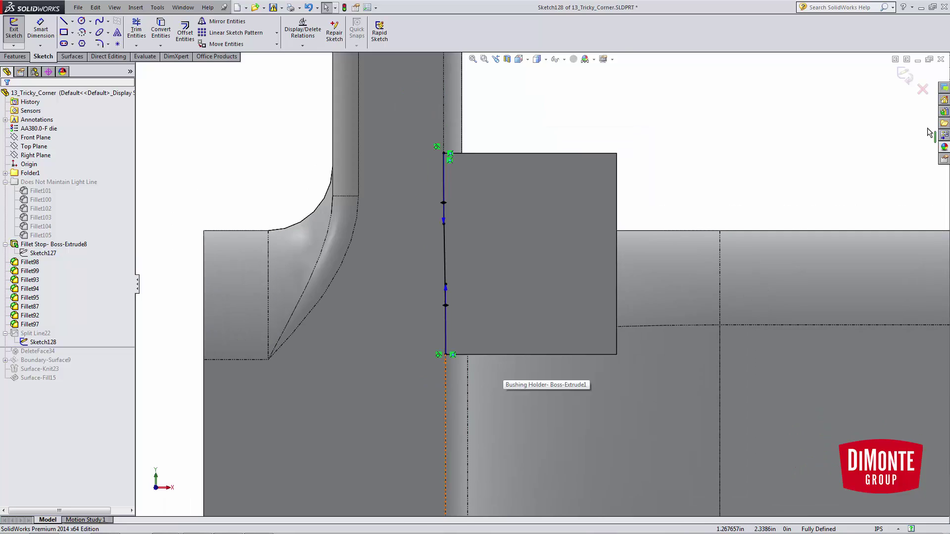
click(921, 89)
Examine the front face of the fillet stop block and the adjoining body face on either side of the split line.
middle_drag(600, 299, 549, 336)
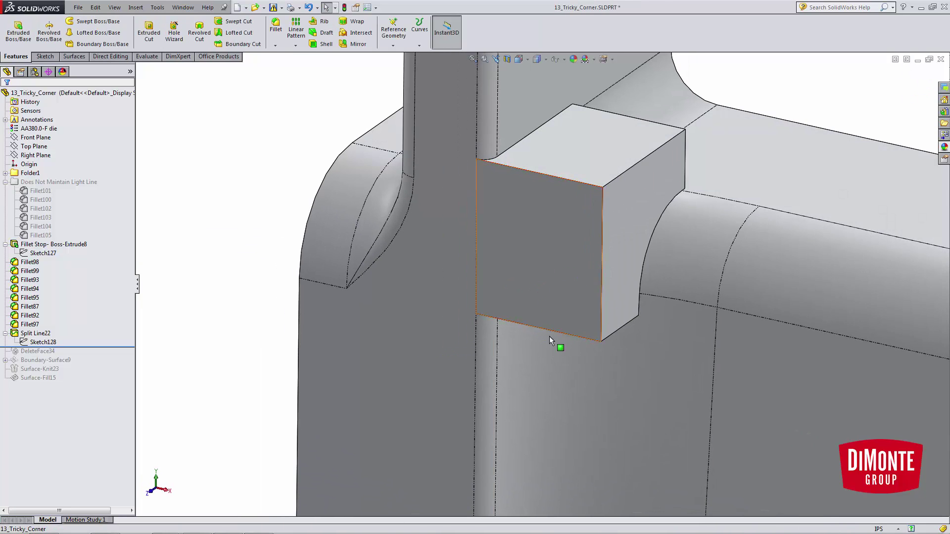
scroll(543, 287, up, 3)
scroll(573, 259, down, 1)
click(559, 260)
click(352, 246)
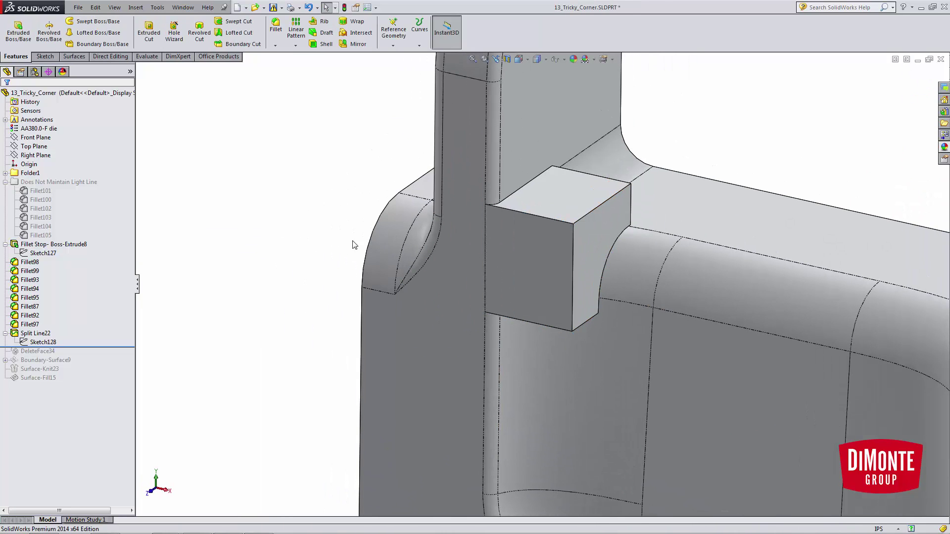
click(470, 259)
click(292, 223)
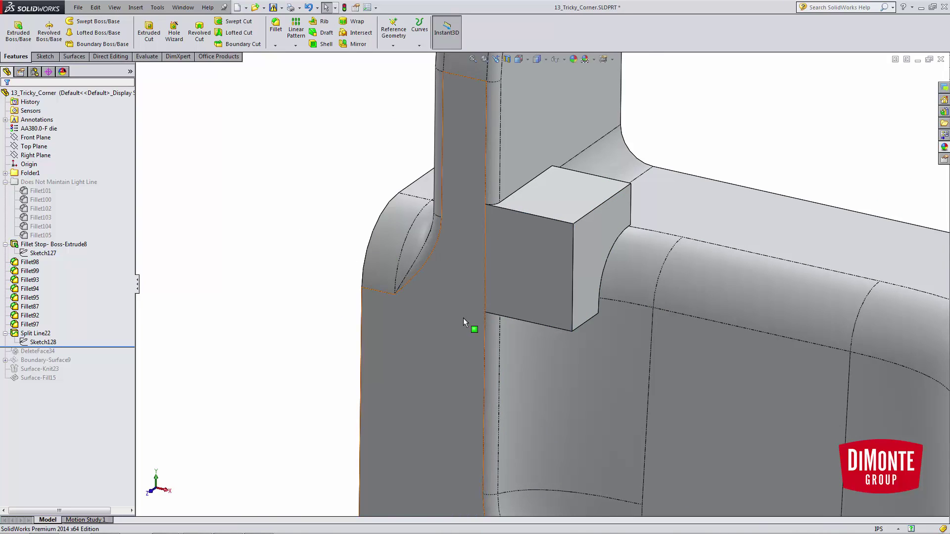
middle_drag(464, 322, 569, 261)
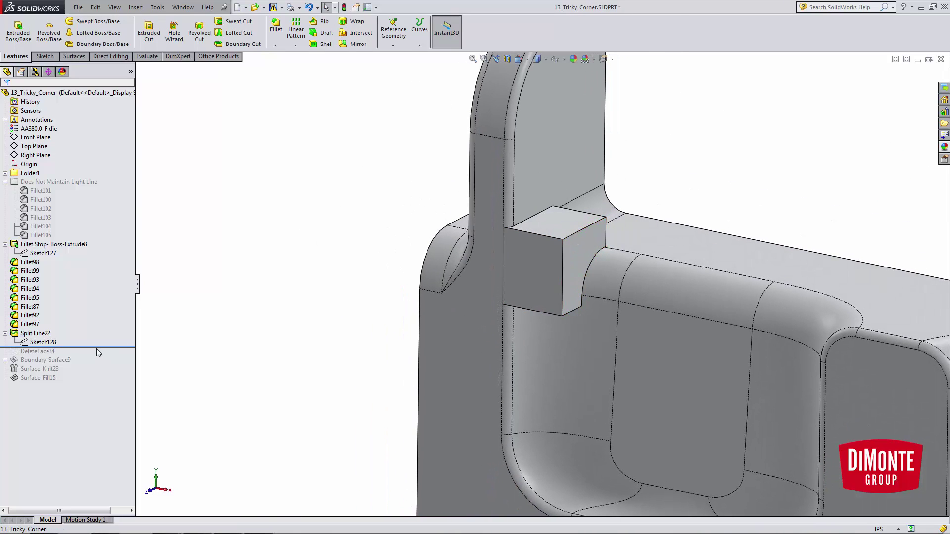
Roll the model forward to include DeleteFace34, inspect the opened corner and list the part's surface bodies.
drag(97, 348, 99, 357)
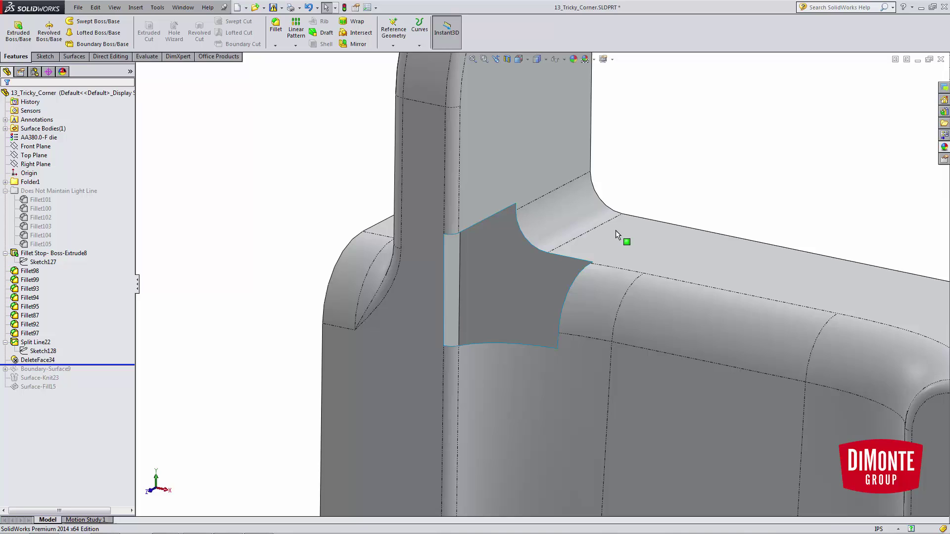
middle_drag(615, 230, 601, 255)
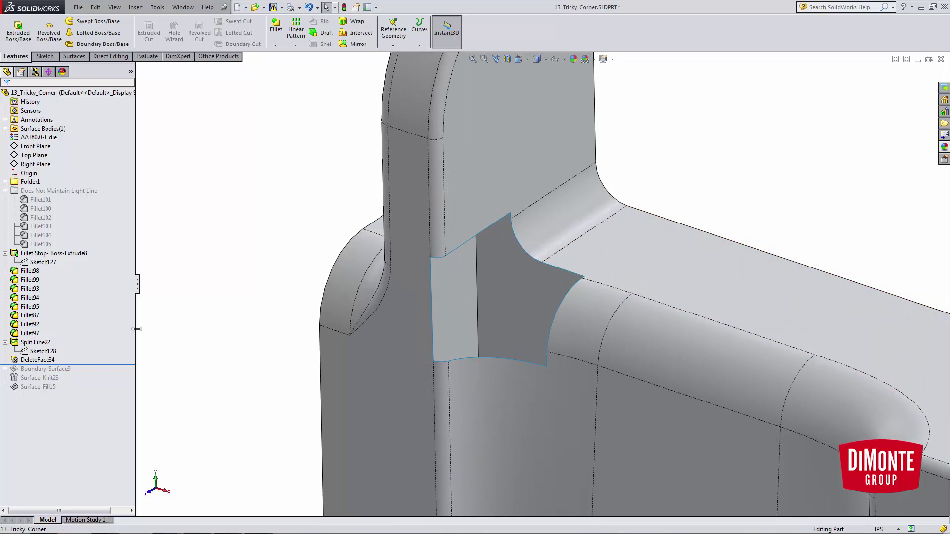
click(5, 128)
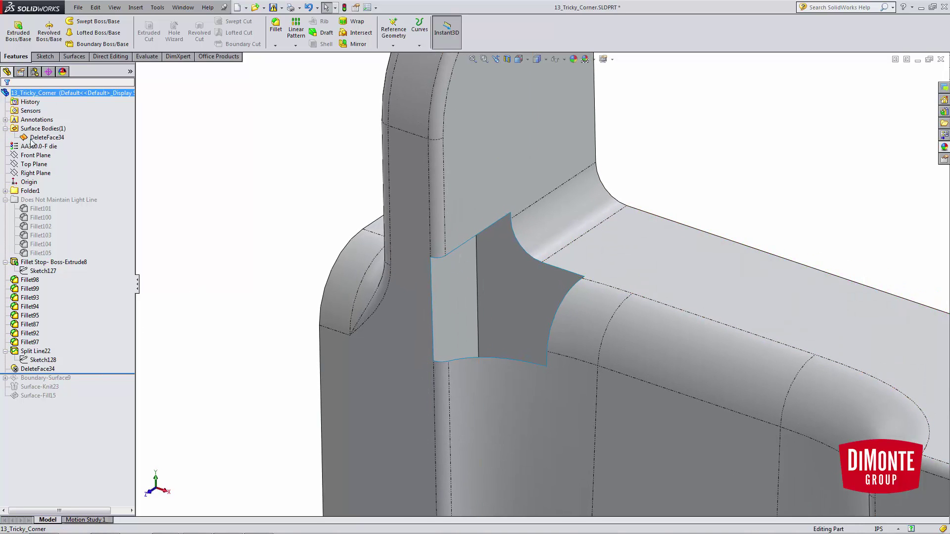
middle_drag(285, 214, 285, 204)
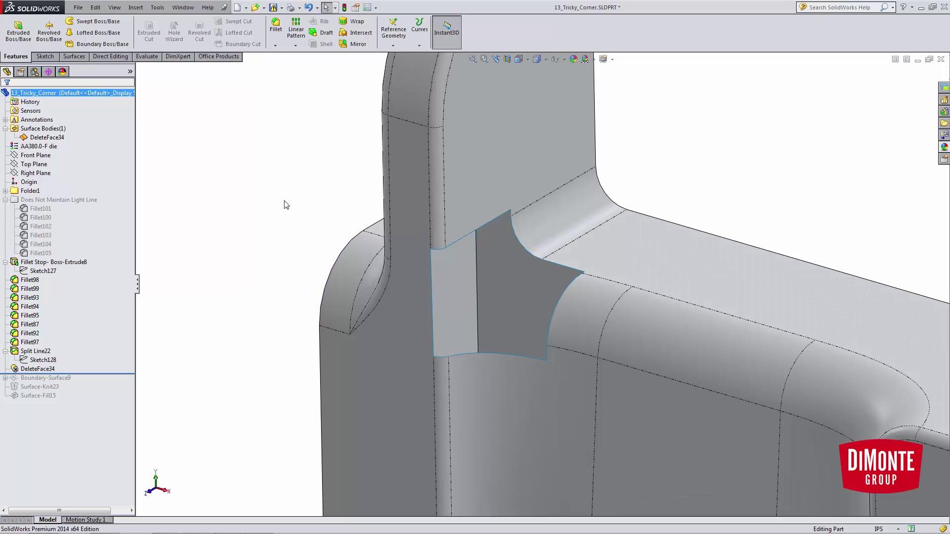
Fill the open corner with a Filled Surface tangent to all boundary edges, merging the result and forming a solid.
click(74, 56)
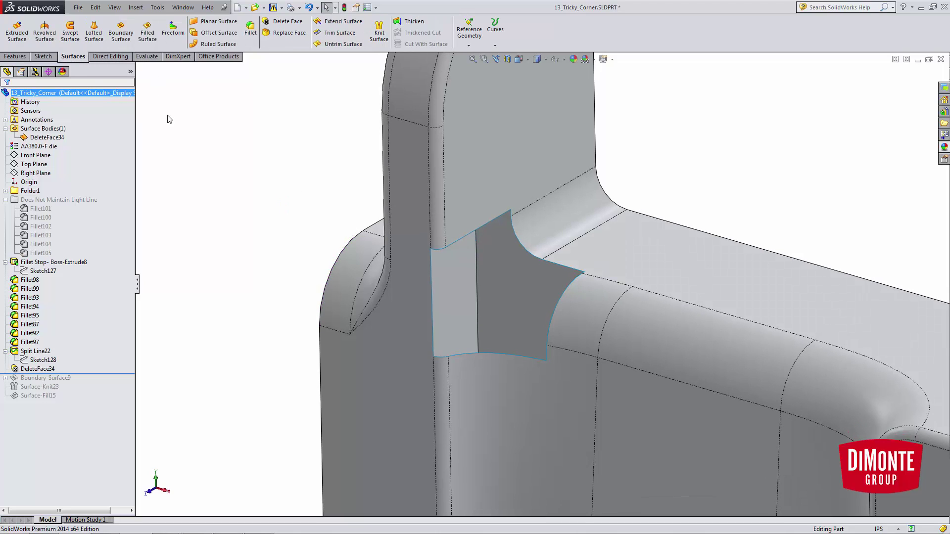
click(153, 43)
right_click(432, 297)
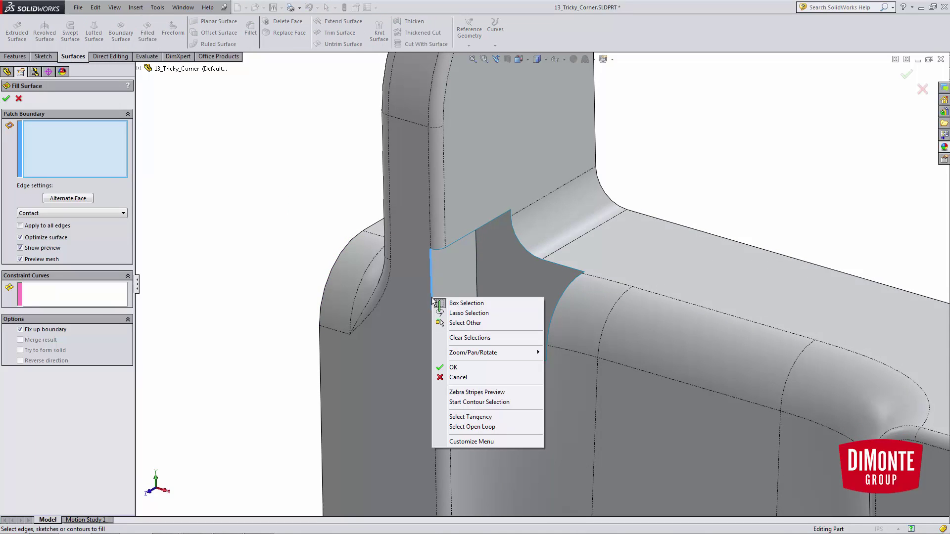
click(475, 418)
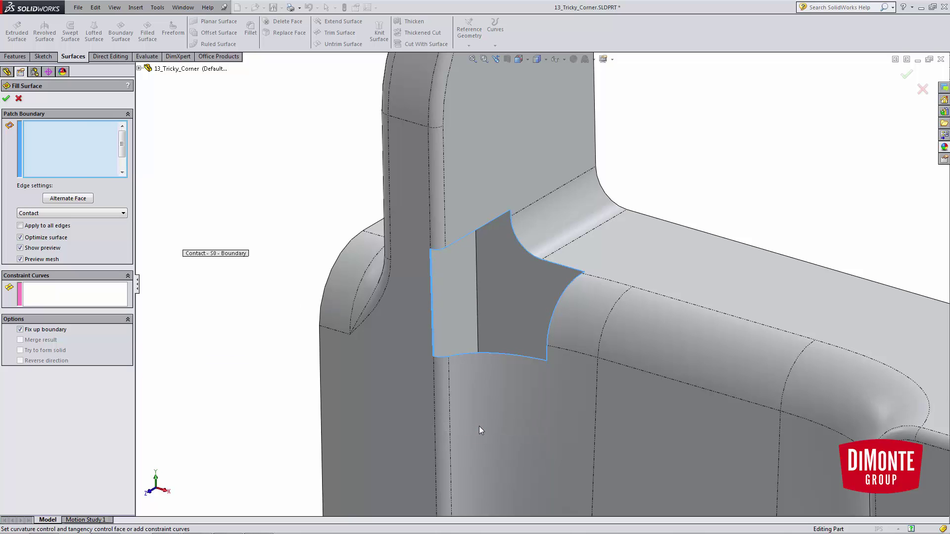
click(41, 227)
click(43, 213)
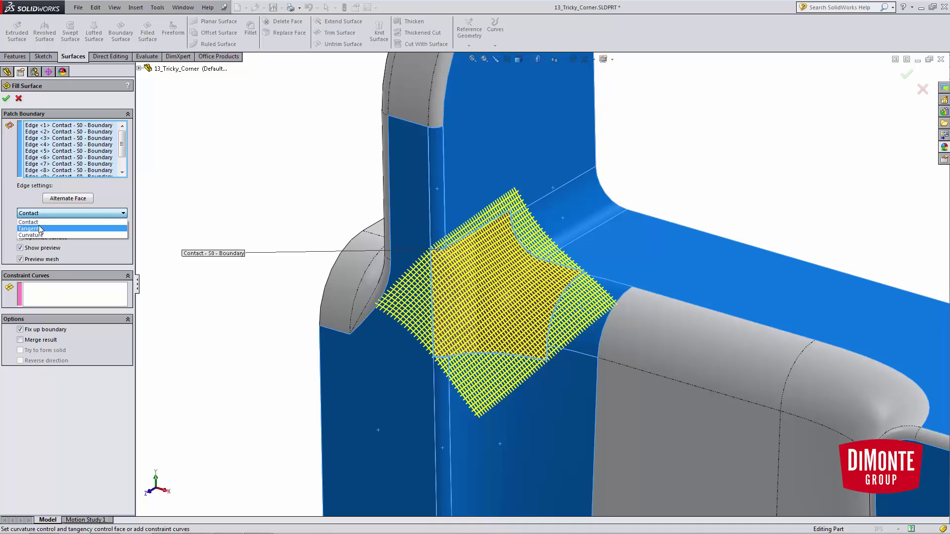
click(41, 227)
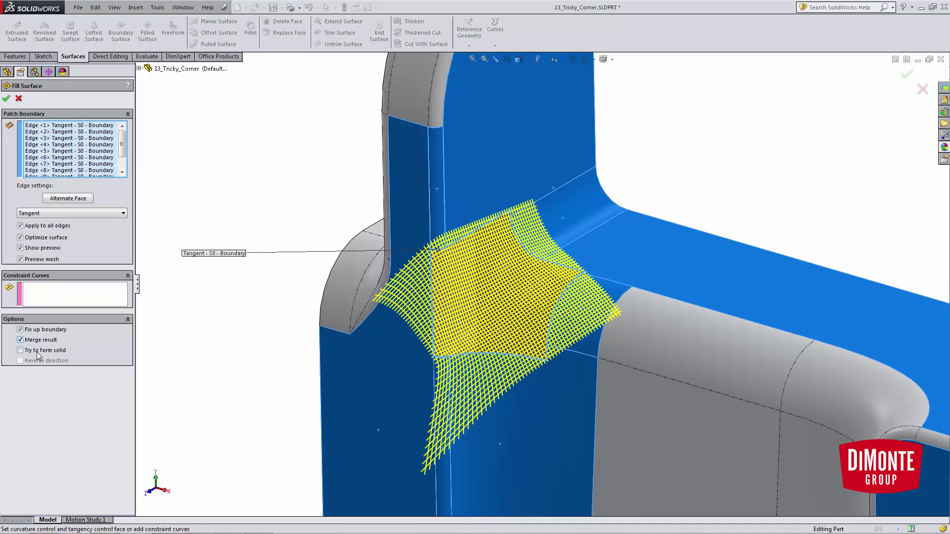
click(7, 99)
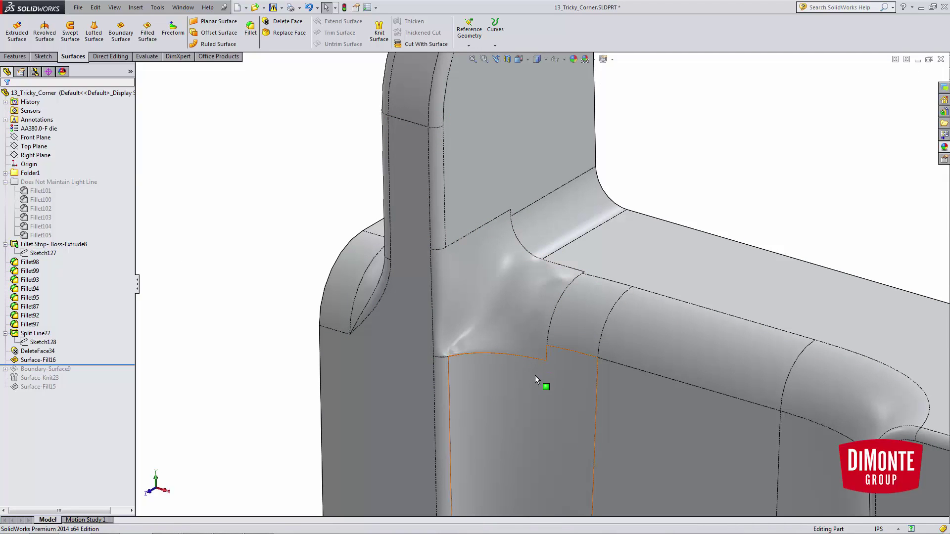
Examine the quality of the filled surface patch and its blend into the surrounding fillets from several angles.
middle_drag(541, 384, 441, 316)
scroll(418, 361, down, 4)
scroll(448, 360, up, 2)
middle_drag(455, 366, 541, 341)
scroll(525, 320, up, 3)
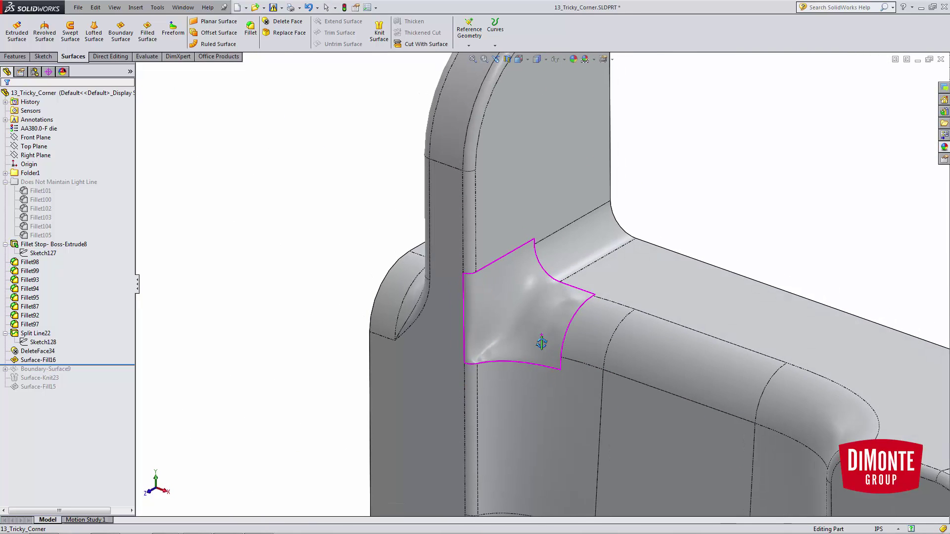
click(24, 360)
click(190, 339)
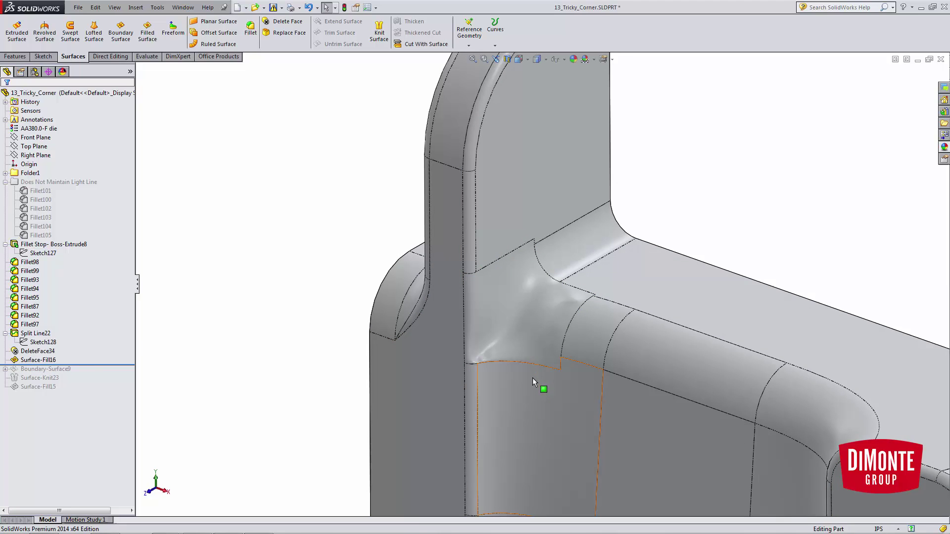
middle_drag(536, 369, 464, 312)
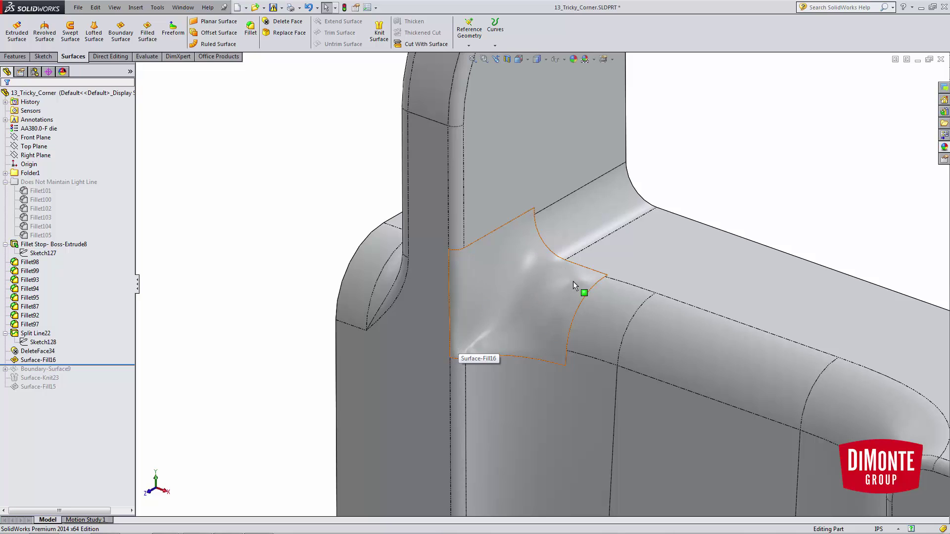
Suppress the Surface-Fill16 patch and roll the model forward to include Boundary-Surface9.
click(48, 360)
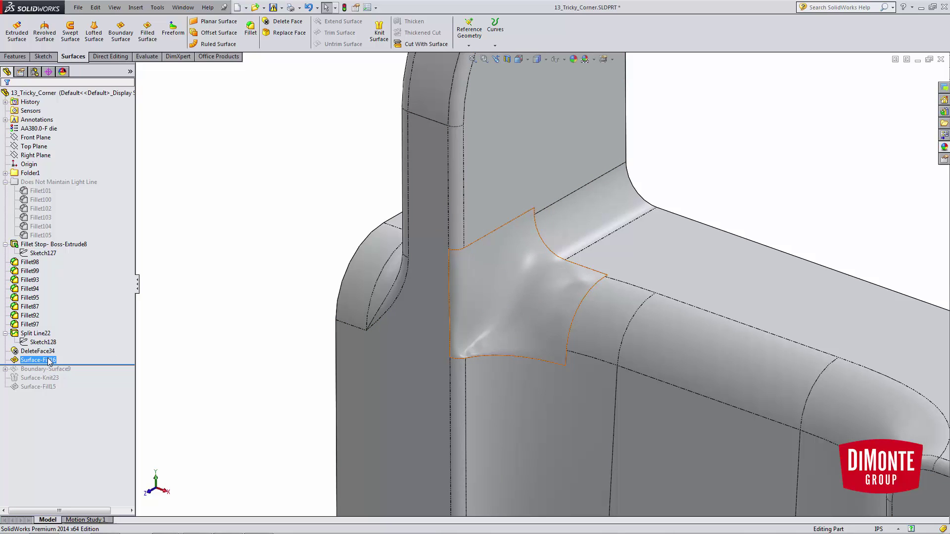
click(67, 331)
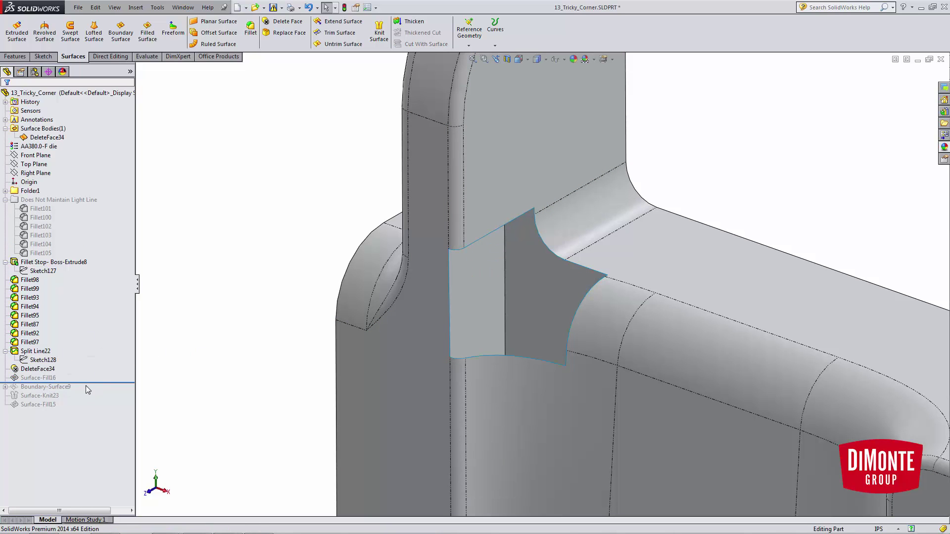
drag(90, 382, 19, 393)
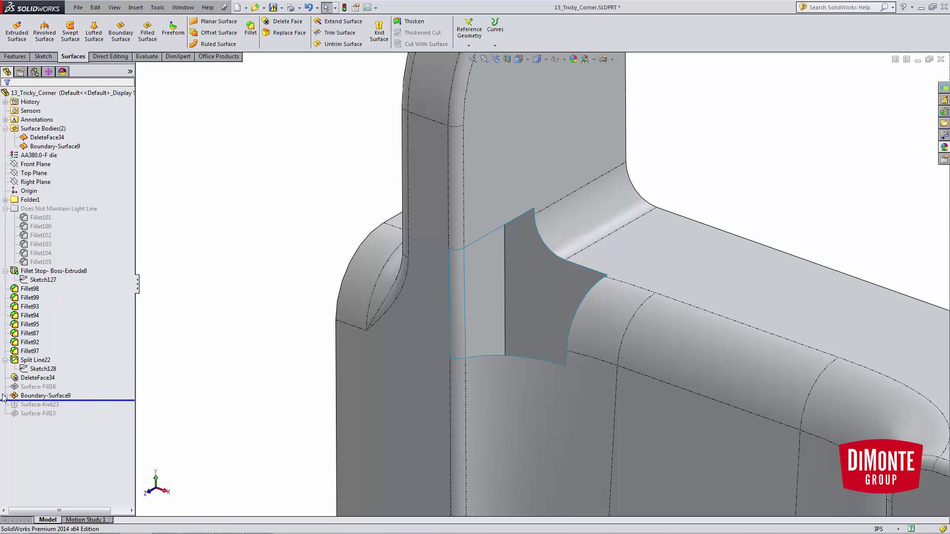
Open the 3DSketch32 sketch inside Boundary-Surface9 and check how its spline relates to the adjoining fillet edges, leaving it unchanged.
click(6, 395)
click(44, 405)
click(50, 385)
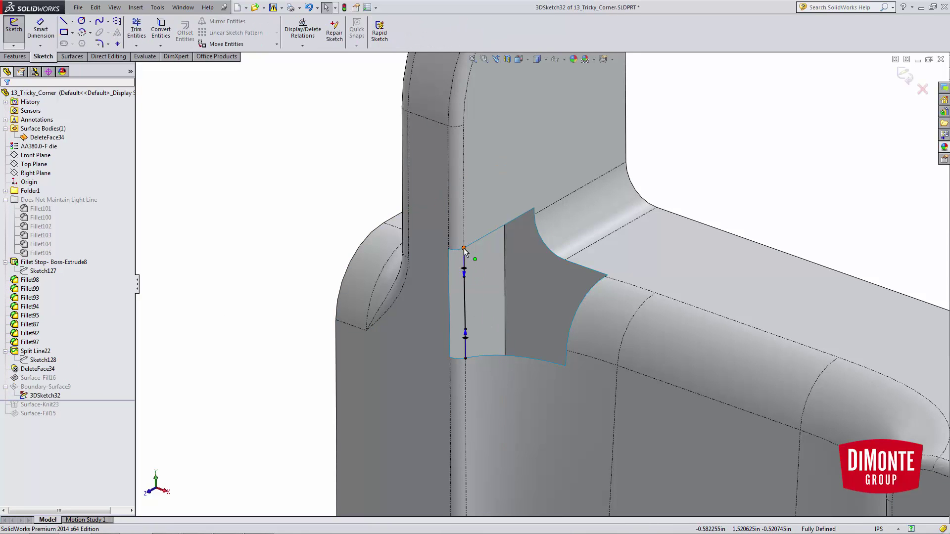
click(466, 305)
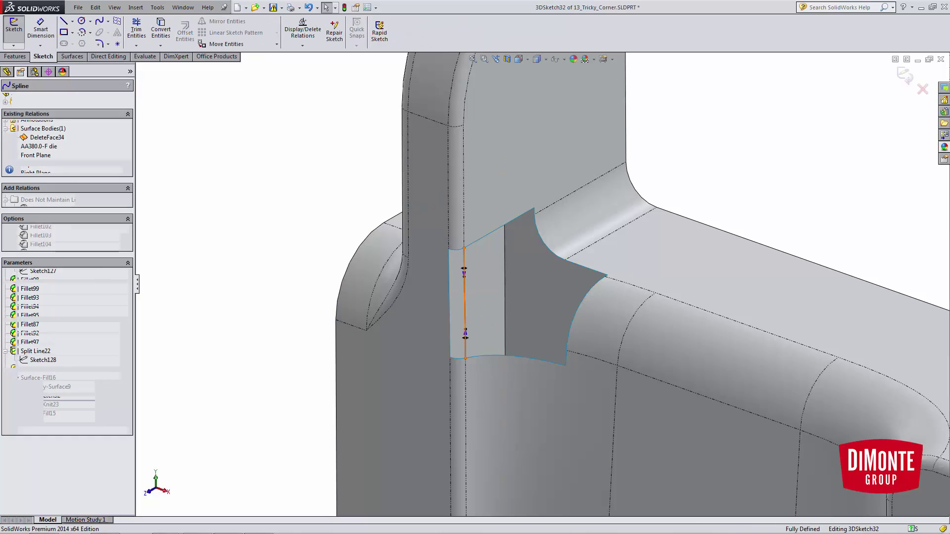
click(467, 371)
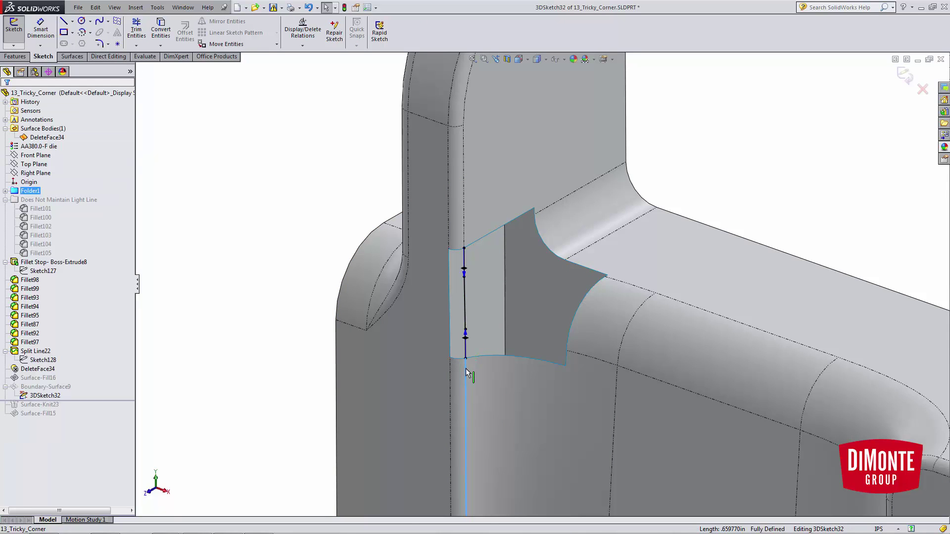
click(468, 302)
click(858, 148)
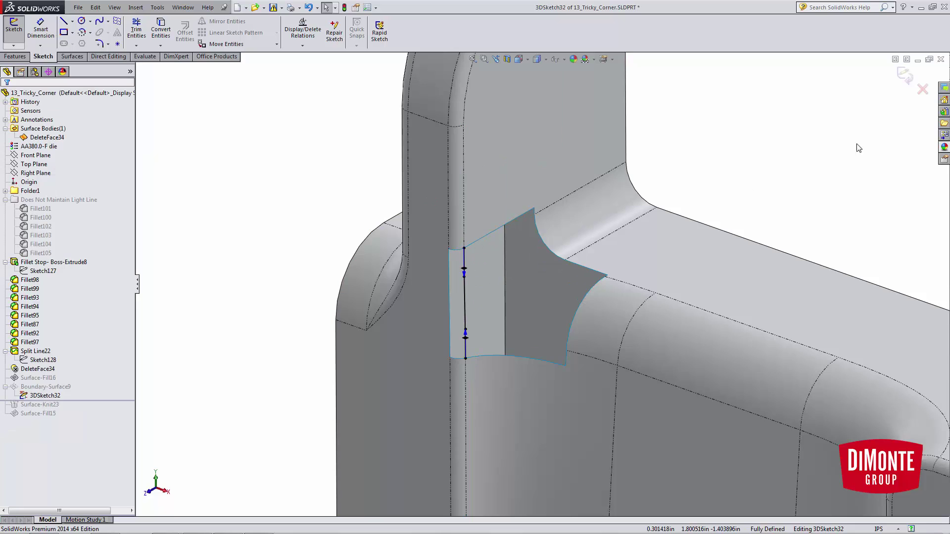
click(921, 89)
Open Boundary-Surface9 for editing and clear the selected curves of both directions.
scroll(381, 350, down, 1)
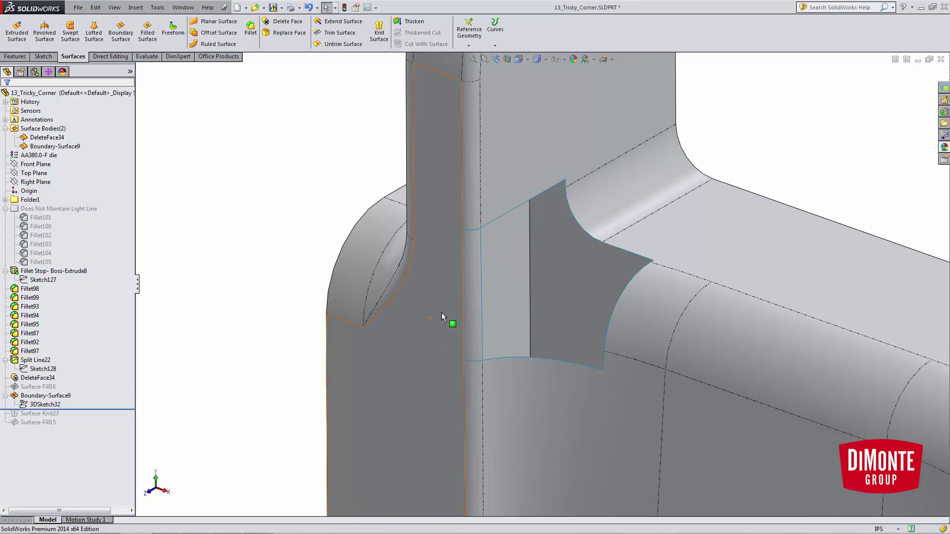
click(477, 272)
click(507, 232)
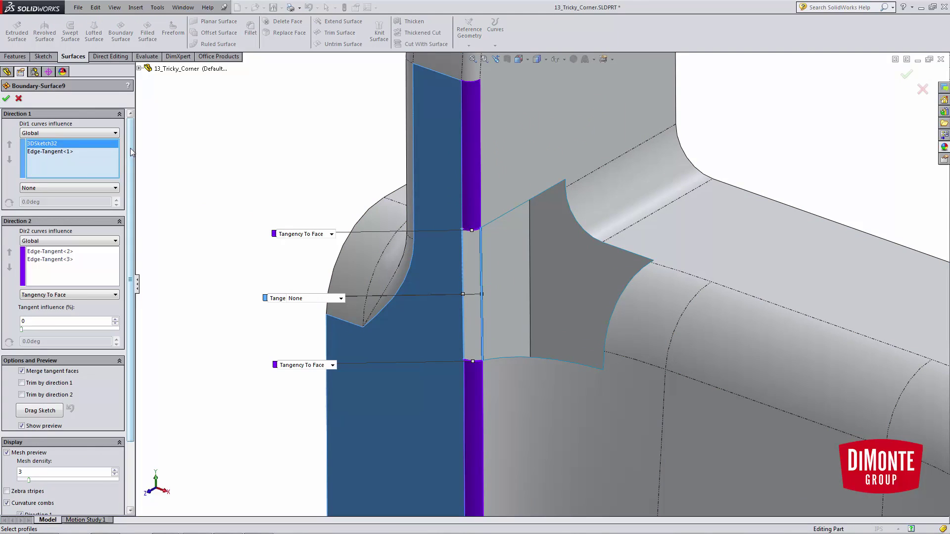
right_click(61, 154)
click(84, 165)
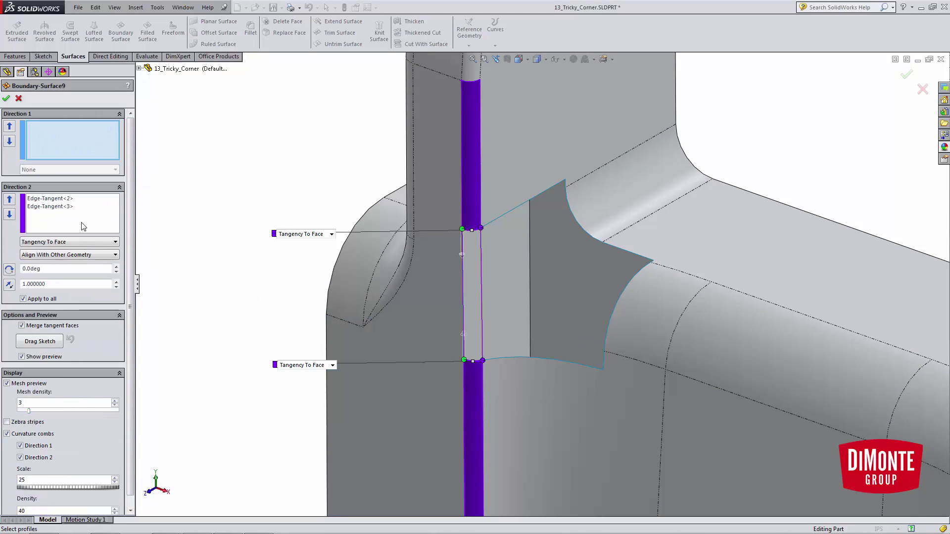
right_click(83, 226)
click(99, 234)
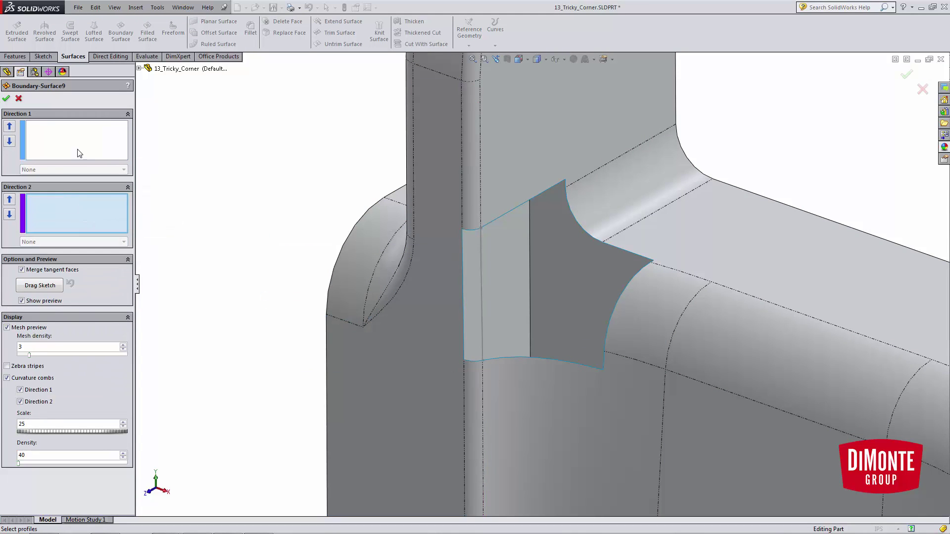
Pick the opening's outer vertical edge and the 3DSketch32 spline as Direction 1 curves, flipping the connectors to untwist the surface.
click(462, 271)
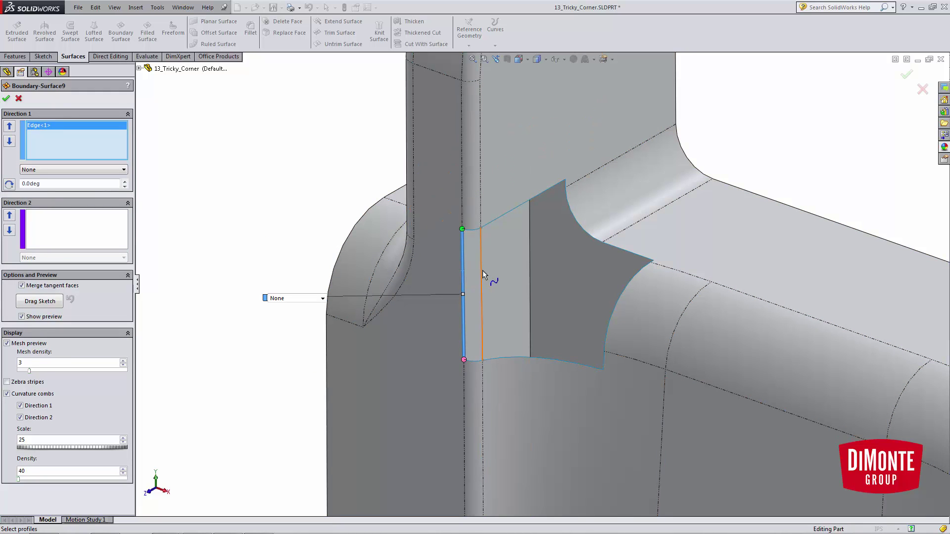
click(483, 270)
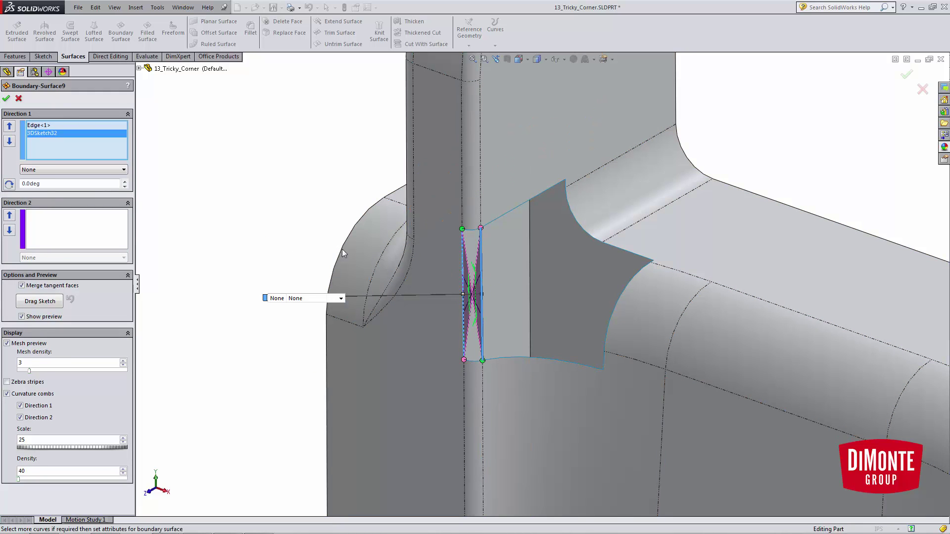
right_click(58, 134)
click(90, 162)
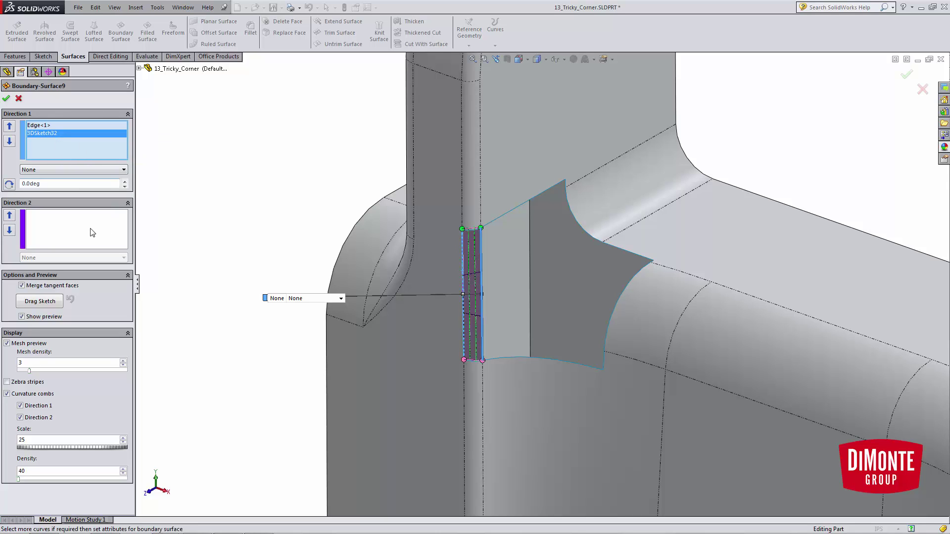
Pick the short fillet end edges above and below the gap as Direction 2 curves.
click(93, 232)
click(472, 231)
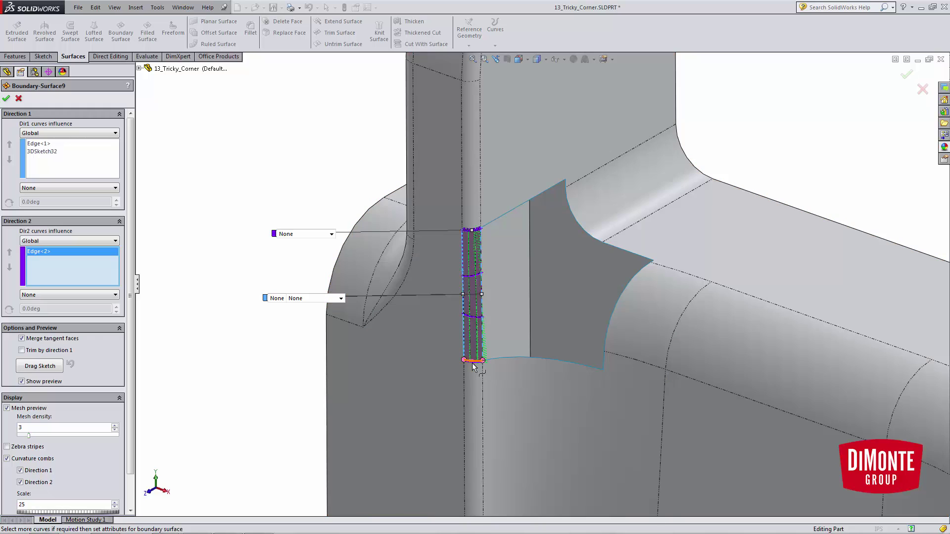
scroll(476, 366, down, 3)
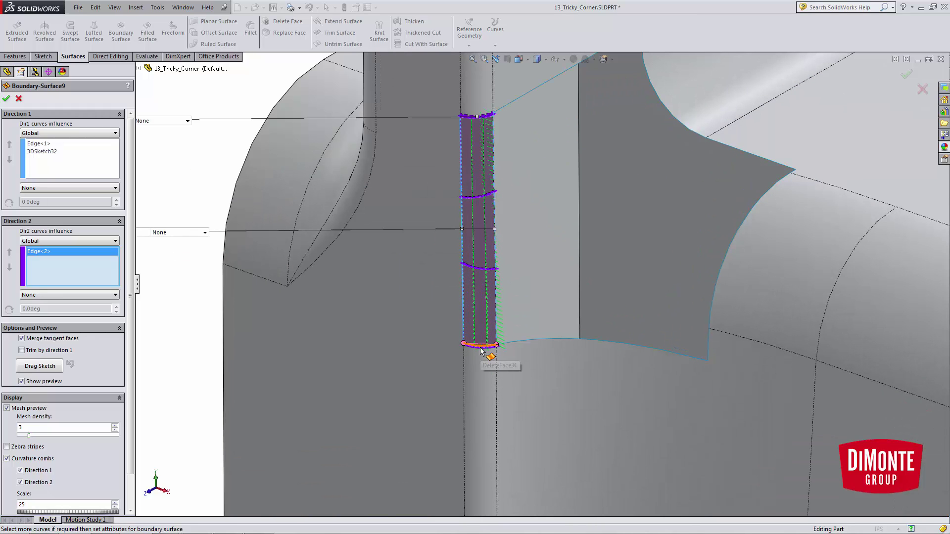
click(480, 346)
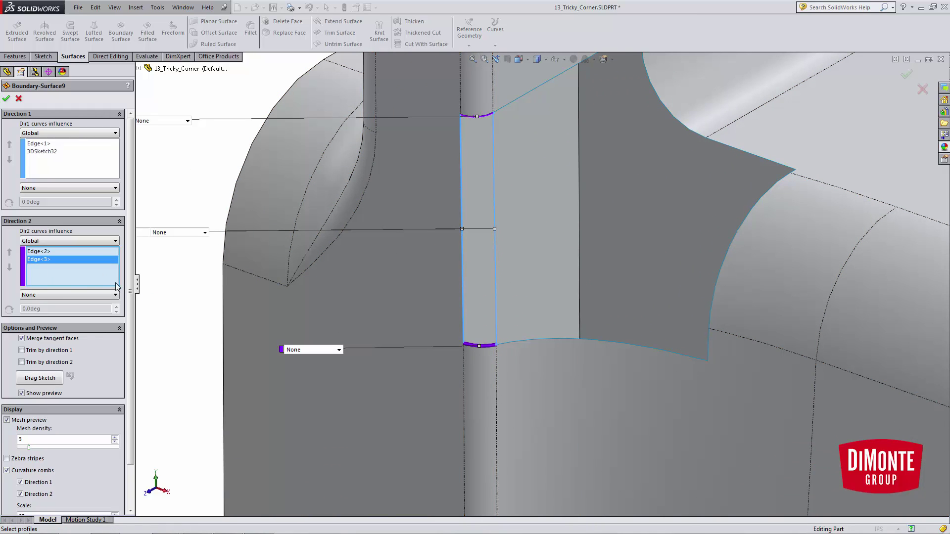
scroll(369, 278, up, 2)
Try Tangency To Face on both Direction 2 edges and the Direction 1 edge, and discard the boundary surface edits.
click(67, 295)
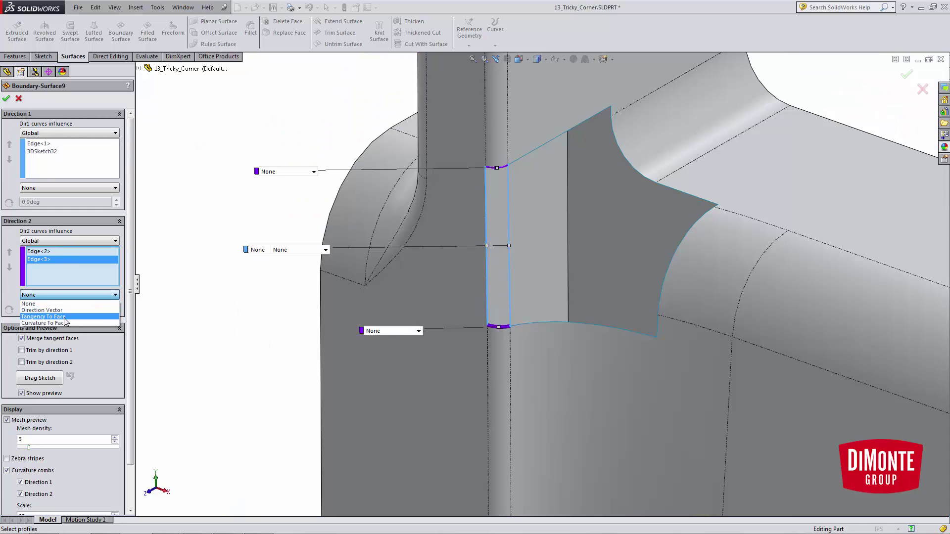
click(63, 316)
click(47, 252)
click(53, 295)
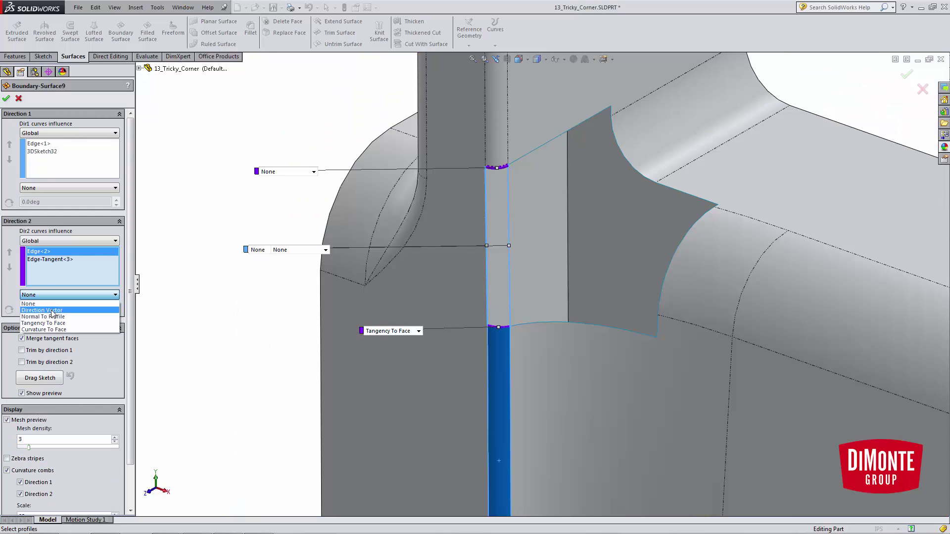
click(54, 316)
click(45, 147)
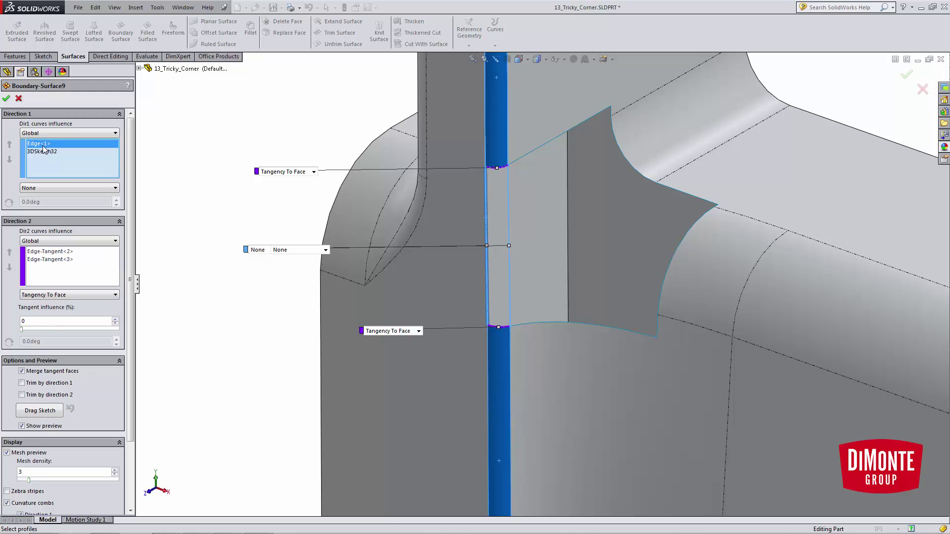
click(48, 188)
click(55, 211)
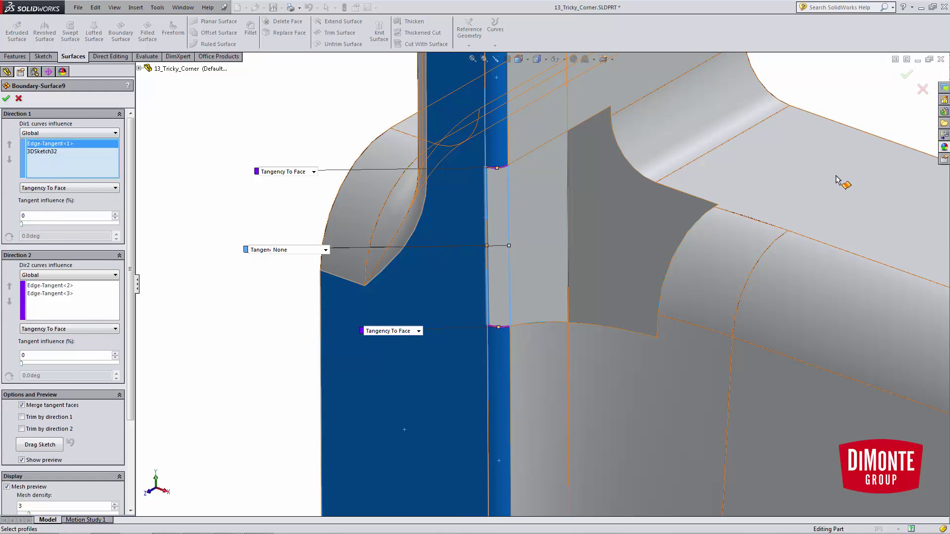
click(921, 90)
middle_drag(524, 334, 493, 295)
scroll(510, 268, up, 1)
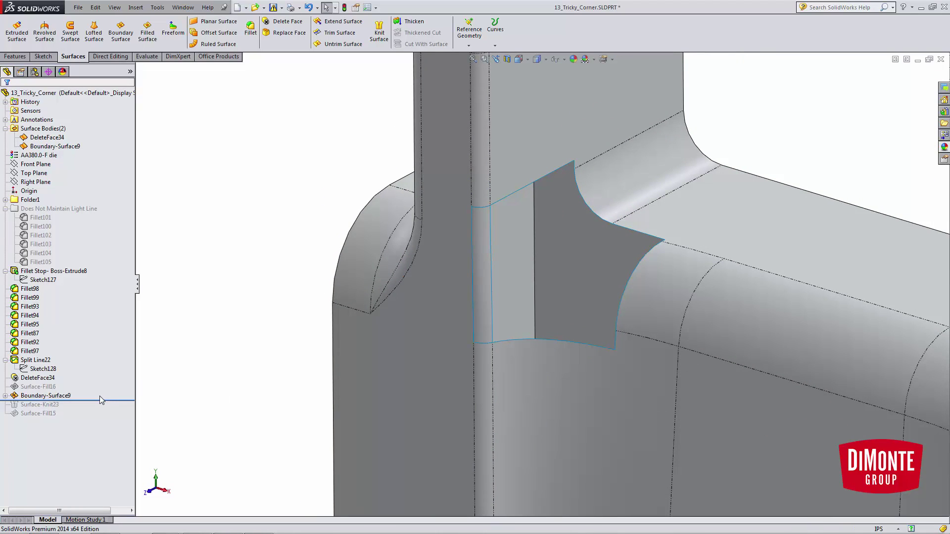
Roll the model forward to include Surface-Knit23 and review which surfaces it knits together.
drag(99, 400, 99, 410)
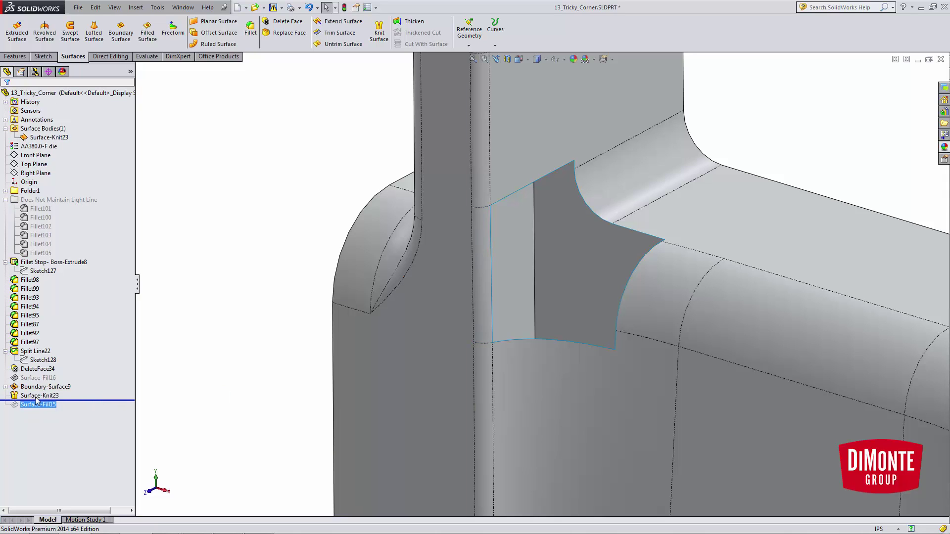
click(37, 395)
click(42, 368)
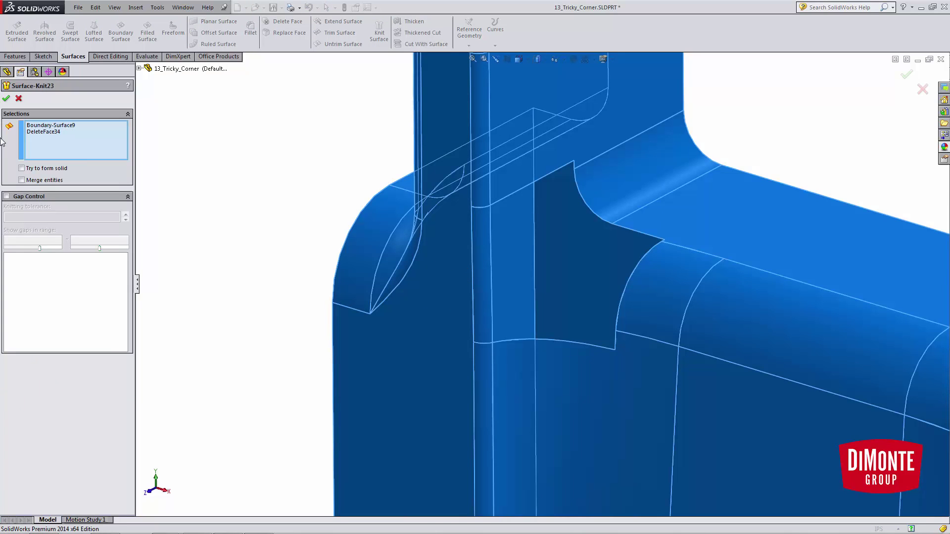
click(19, 100)
scroll(562, 219, down, 1)
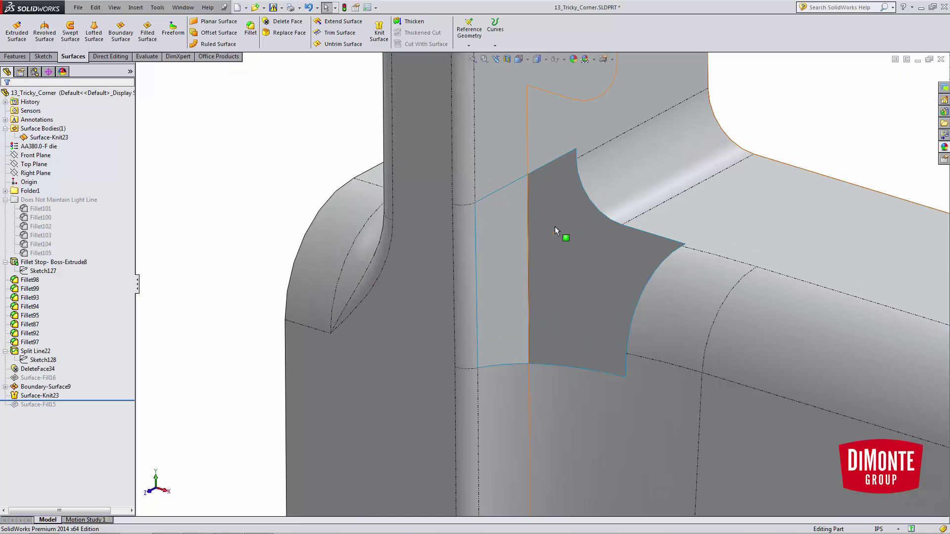
Roll forward to include Surface-Fill15, clear its tangent patch boundary and reselect the opening's edges as an open loop.
click(40, 396)
drag(55, 401, 62, 410)
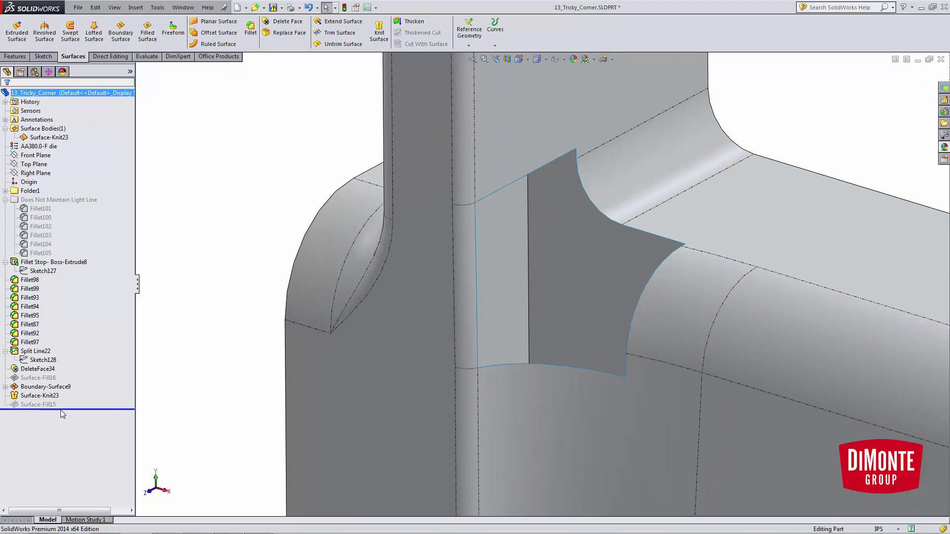
click(45, 386)
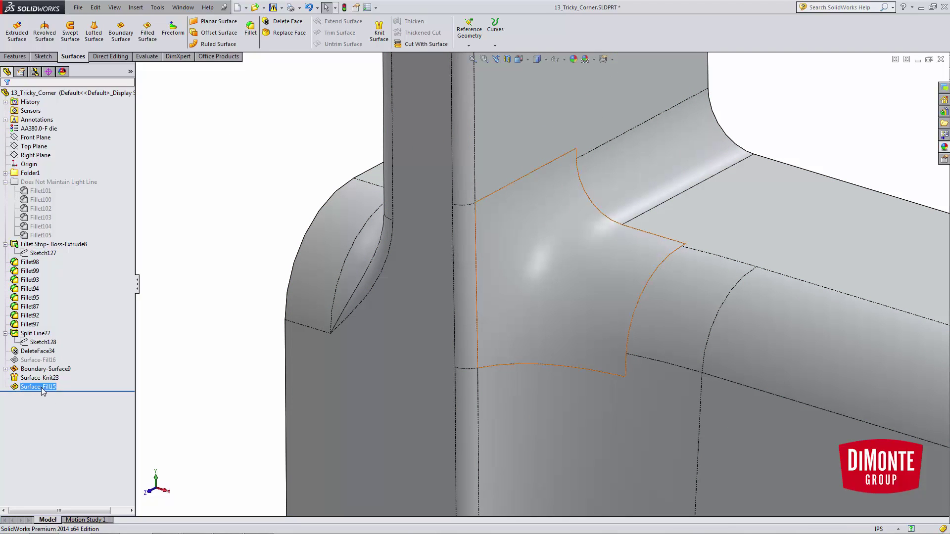
click(48, 362)
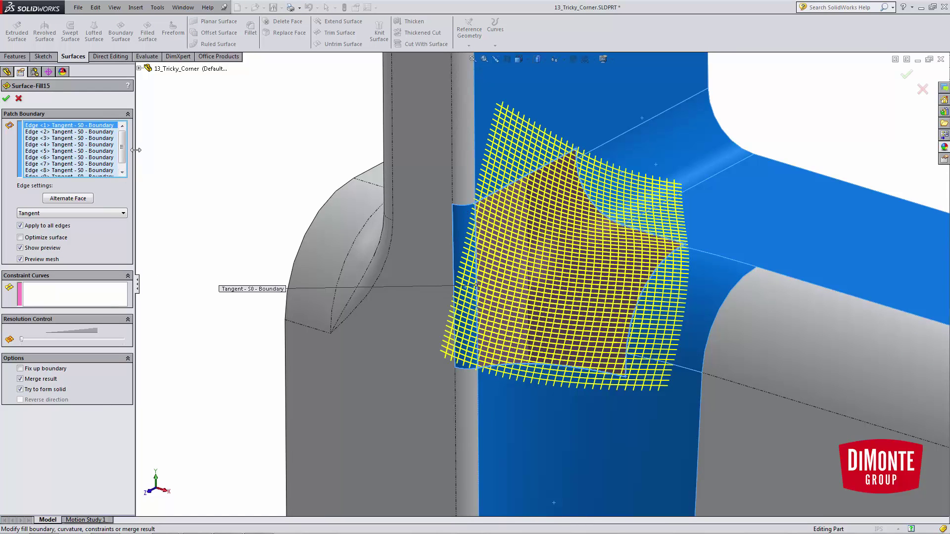
drag(136, 149, 144, 150)
right_click(122, 151)
click(148, 156)
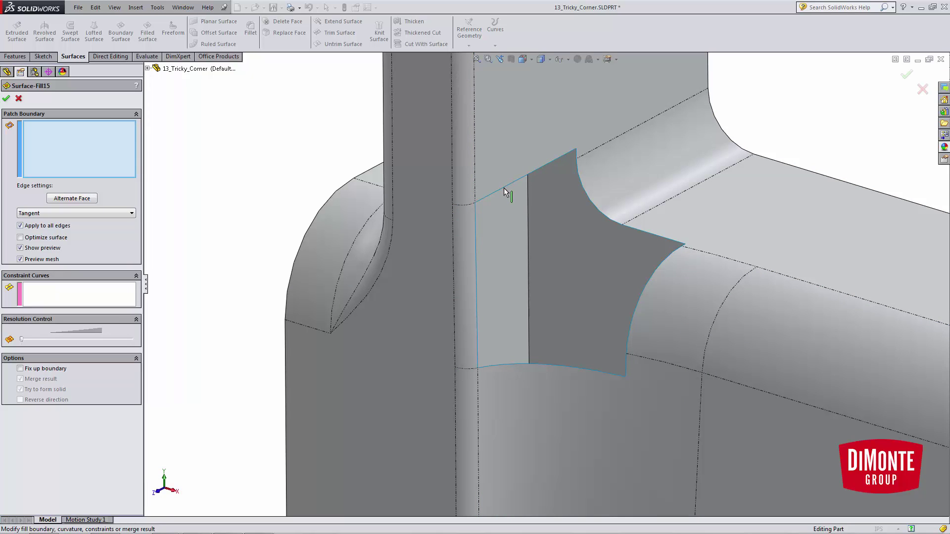
right_click(504, 187)
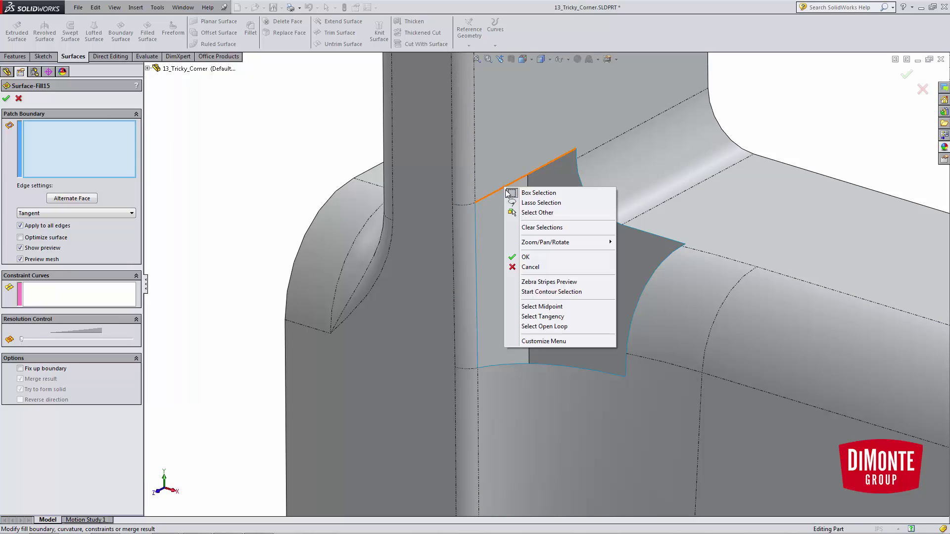
click(536, 327)
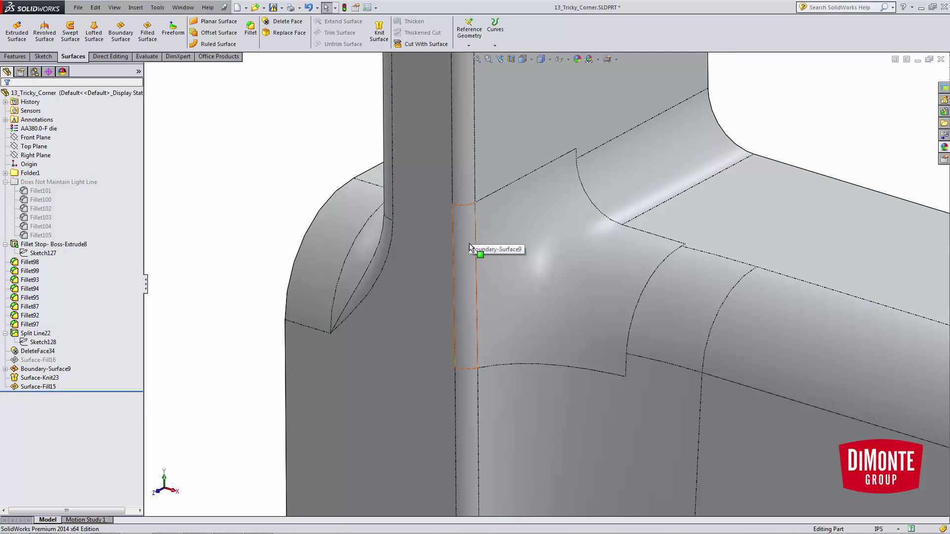
scroll(465, 257, up, 2)
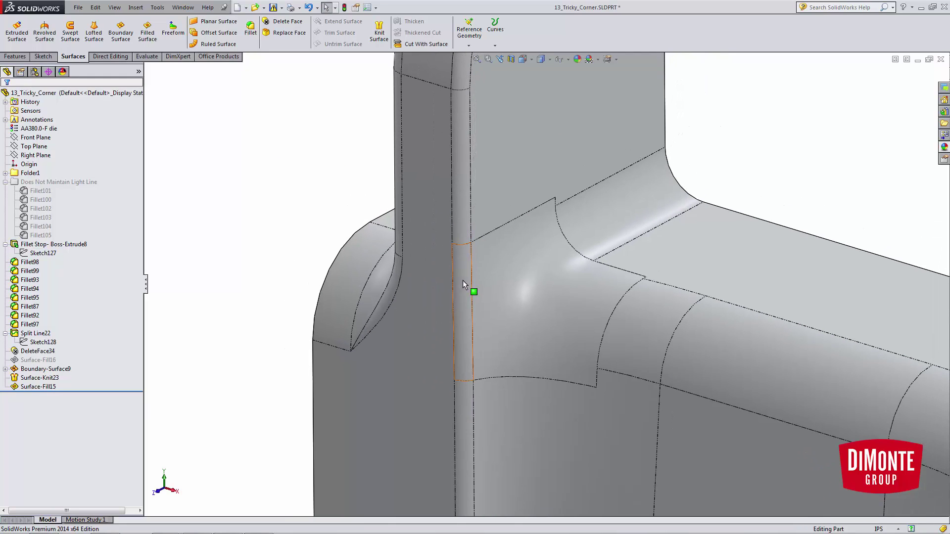